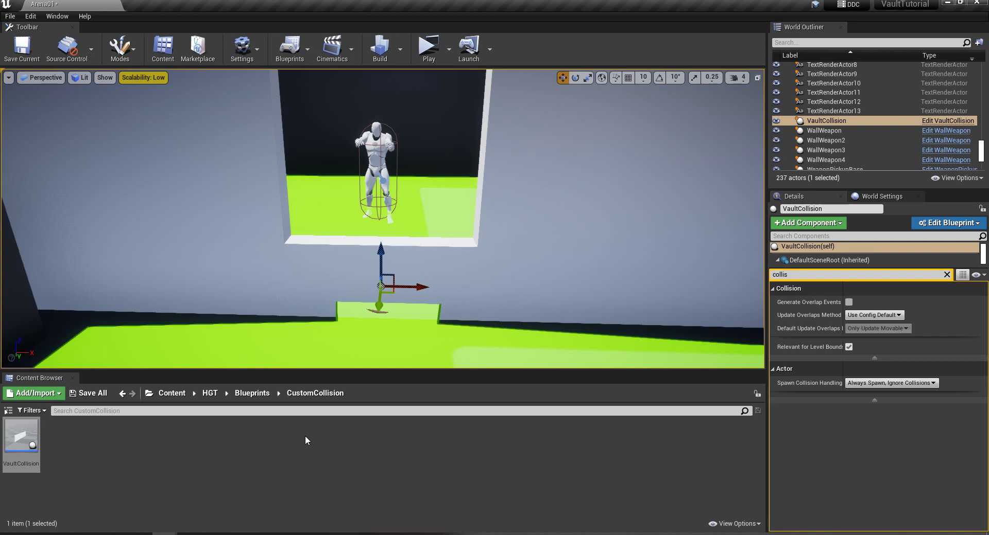
Step: Open the ZombieAnimations folder inside HGT/AI_Zombie in the project content
{"action": "left_click", "coordinate": [209, 394]}
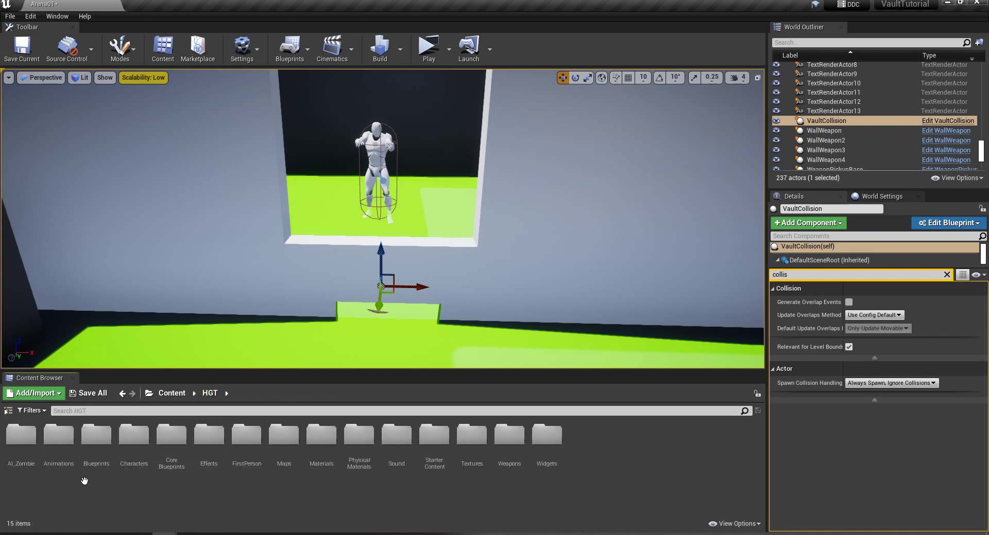
{"action": "double_click", "coordinate": [59, 435]}
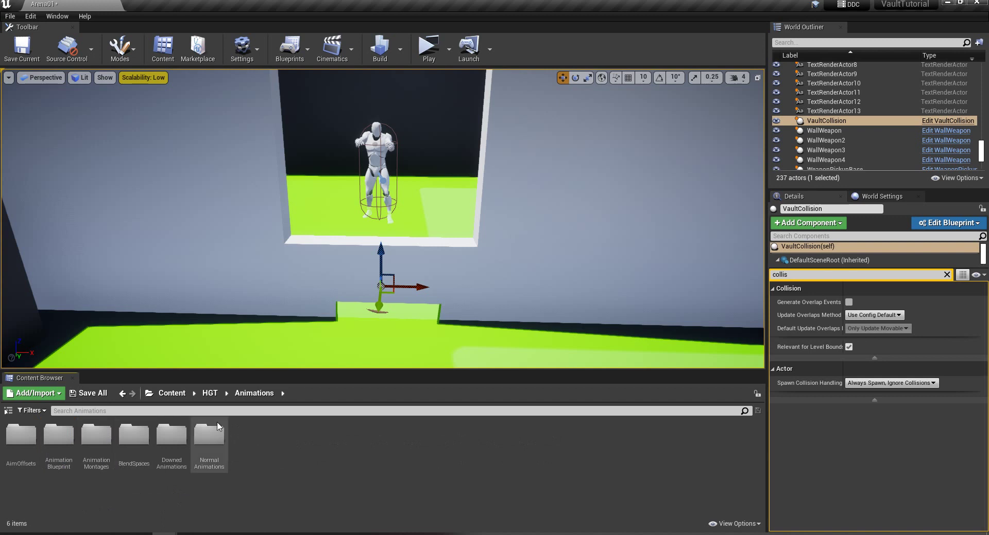
{"action": "left_click", "coordinate": [209, 394]}
{"action": "left_click", "coordinate": [13, 461]}
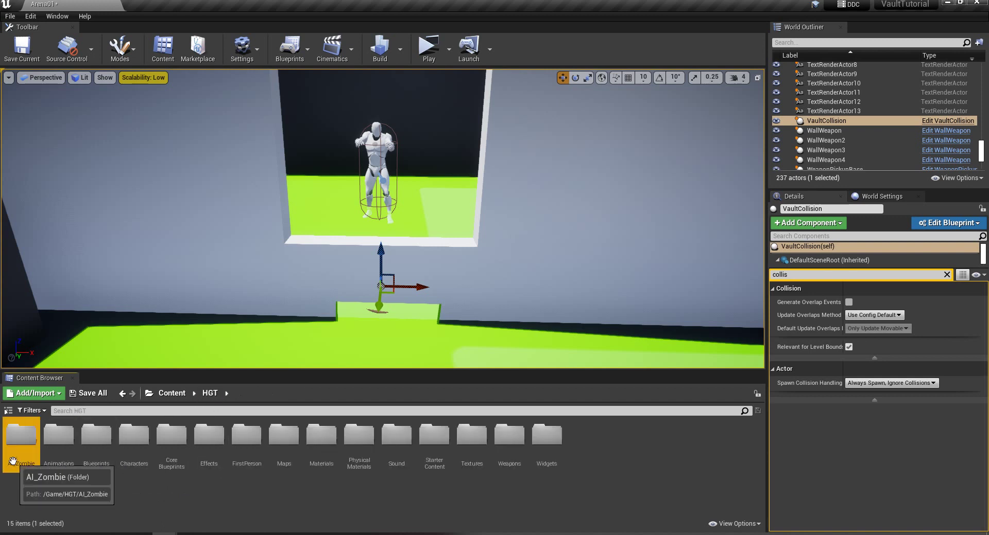
{"action": "double_click", "coordinate": [27, 456]}
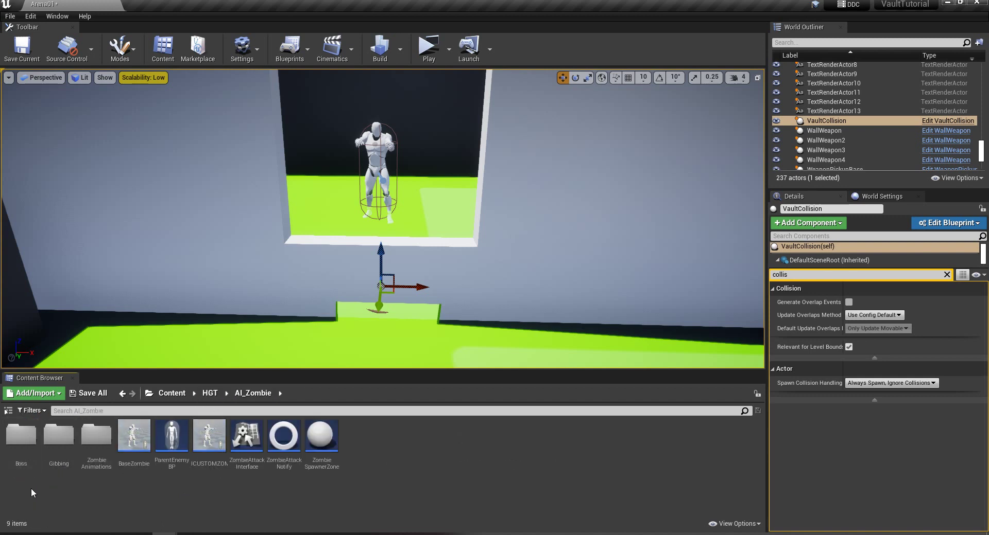
{"action": "double_click", "coordinate": [108, 451]}
Step: Choose the Zombie_Crawl_OutOfGround_To_CrawlIdle FBX file from the Desktop for import into the ZombieAnimations folder
{"action": "right_click", "coordinate": [196, 496]}
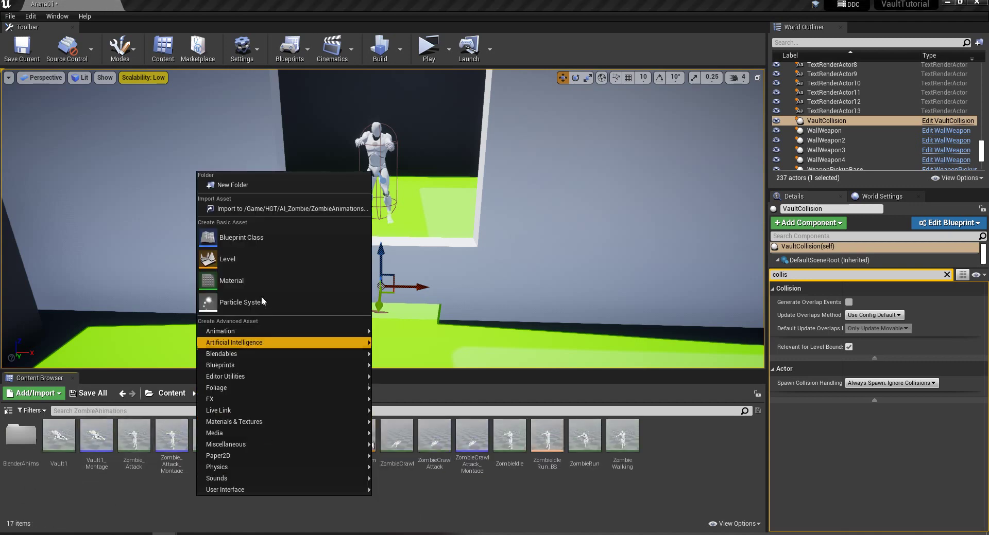
{"action": "left_click", "coordinate": [255, 209]}
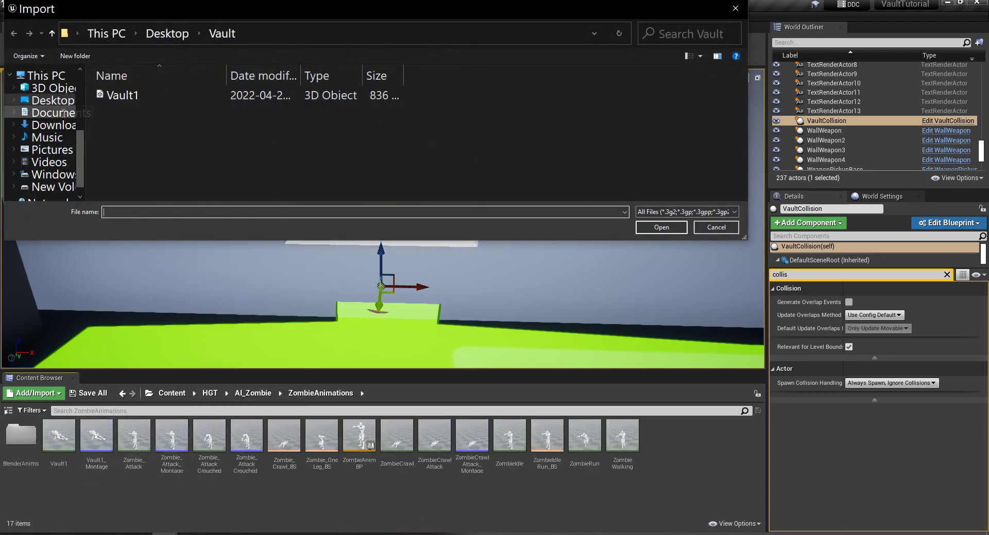
{"action": "left_click", "coordinate": [53, 100]}
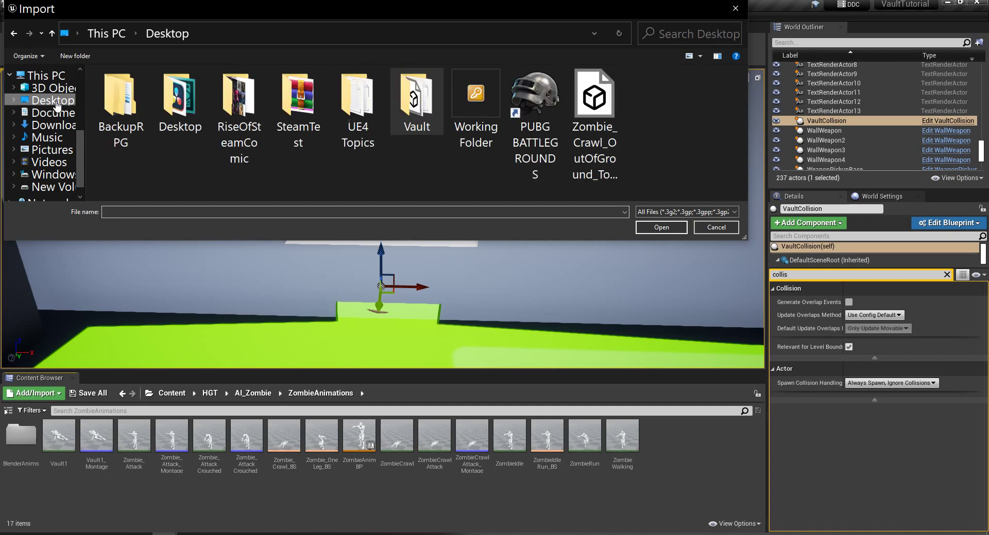
{"action": "left_click", "coordinate": [600, 103]}
{"action": "double_click", "coordinate": [606, 106]}
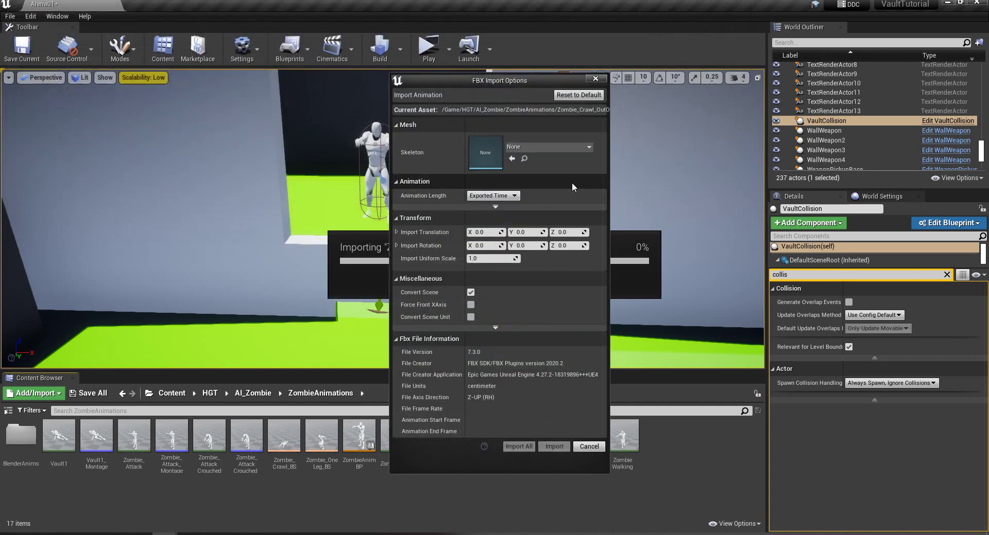
Step: Assign UE4_Mannequin_Skeleton as the skeleton and import the crawl animation
{"action": "left_click", "coordinate": [547, 148]}
{"action": "type", "text": "ue4"}
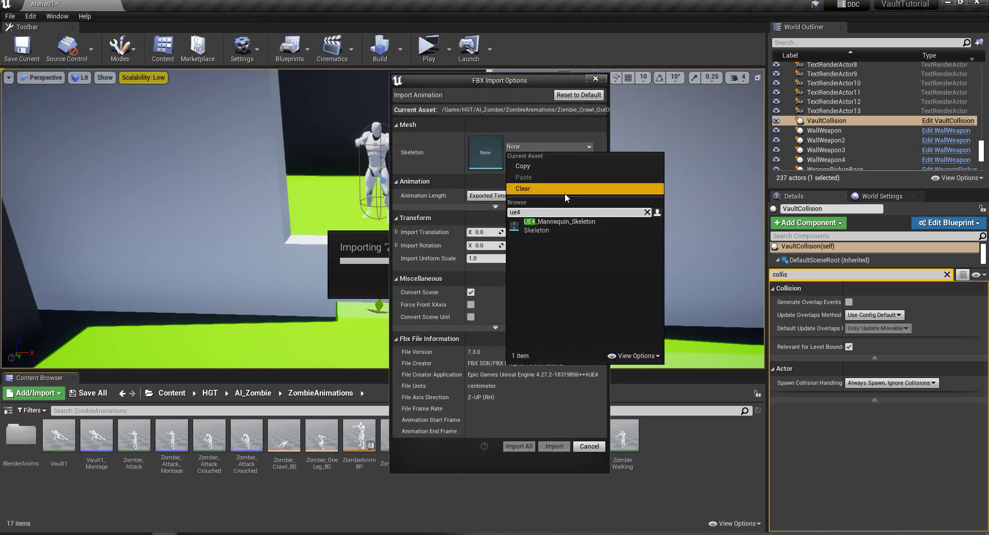
{"action": "left_click", "coordinate": [556, 222]}
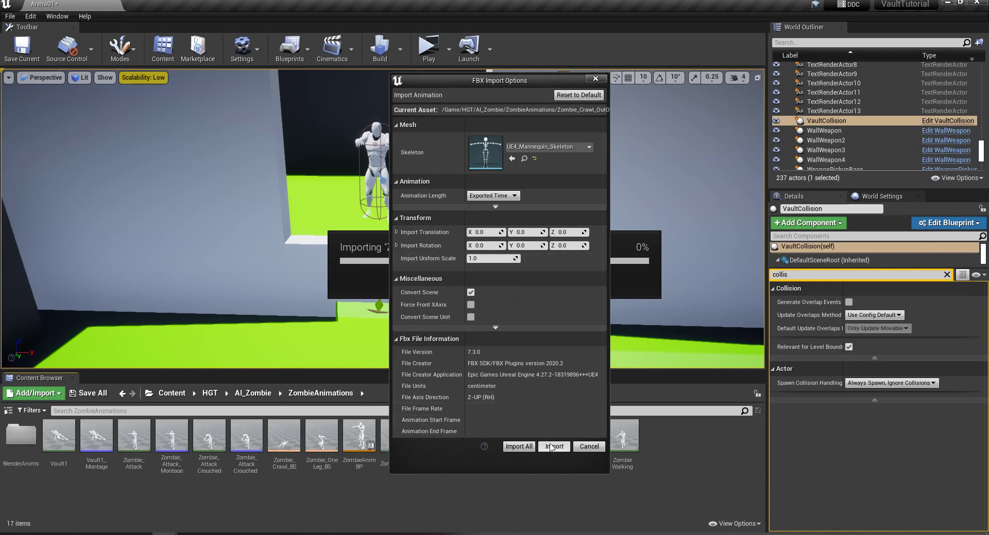
{"action": "left_click", "coordinate": [545, 447]}
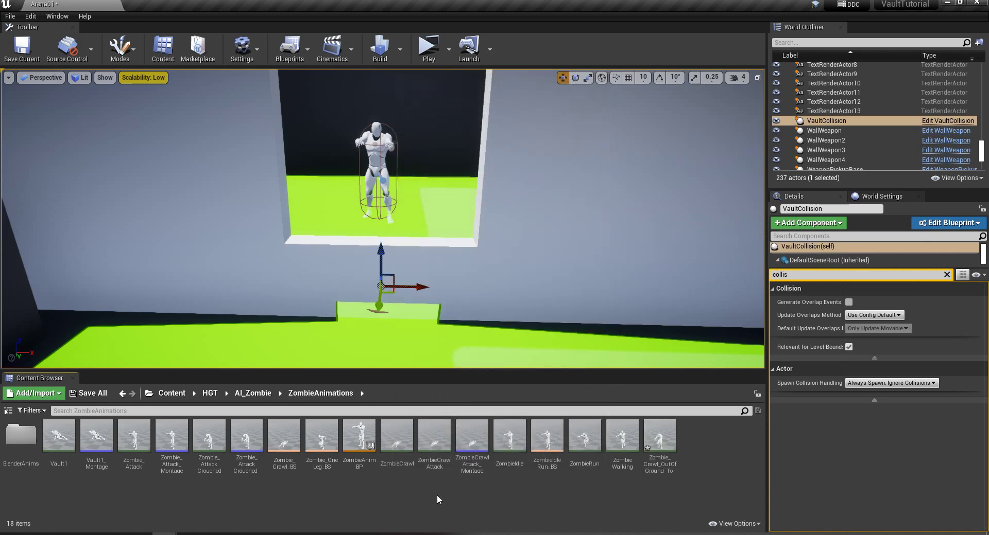
Step: Preview the imported crawl-out-of-ground animation, then close its editor and return to the level editor
{"action": "double_click", "coordinate": [657, 451]}
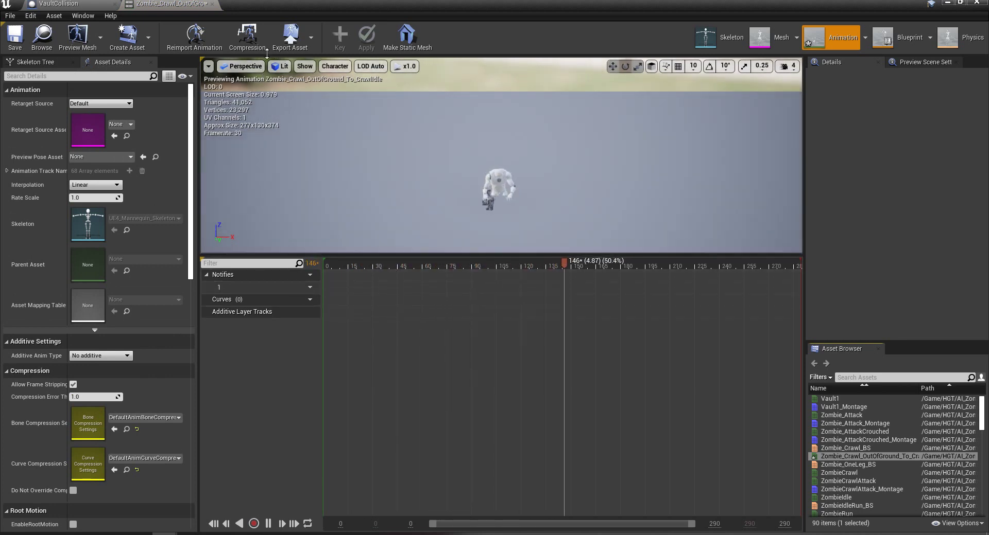
{"action": "left_click", "coordinate": [212, 4]}
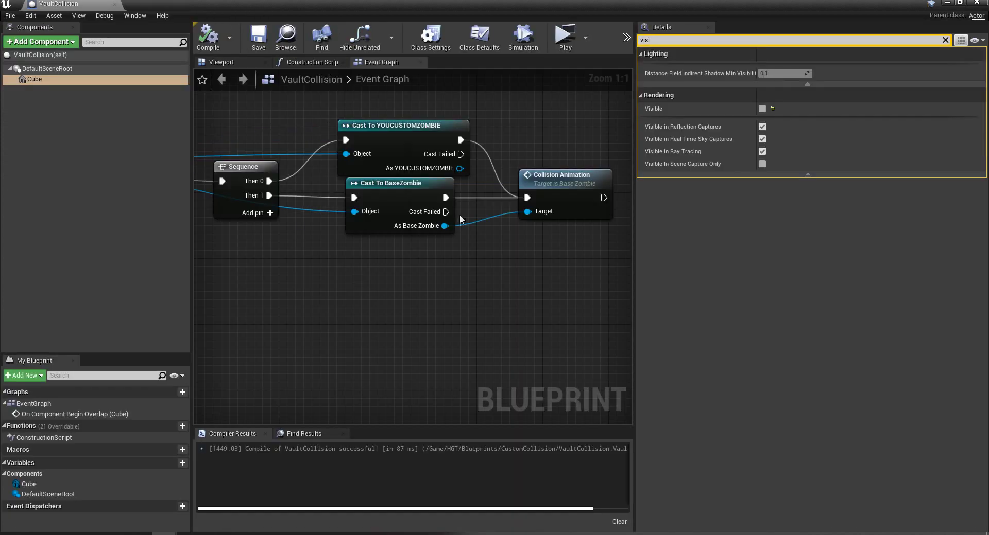
{"action": "left_click", "coordinate": [952, 4]}
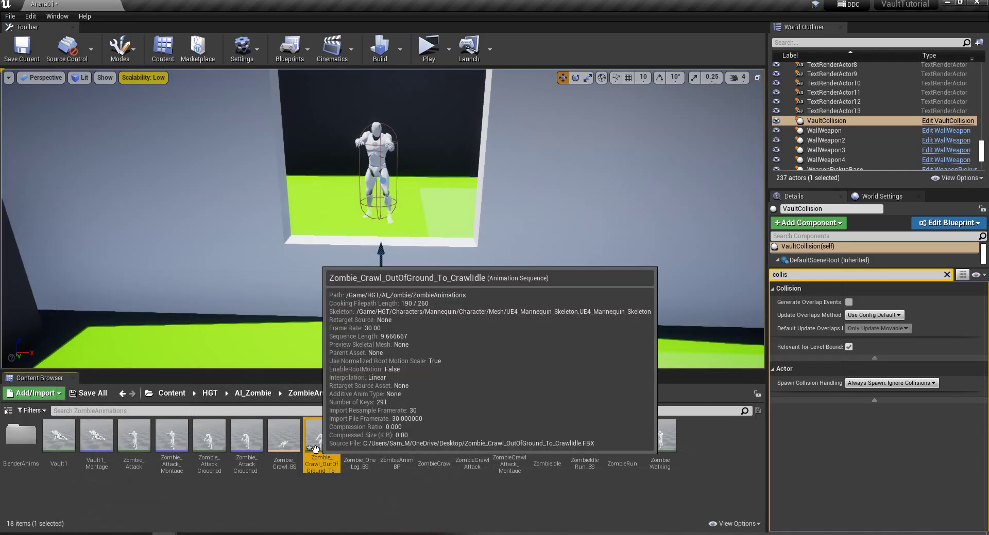
Step: Create an animation montage from the imported crawl-out-of-ground sequence, keeping the suggested name
{"action": "right_click", "coordinate": [324, 437]}
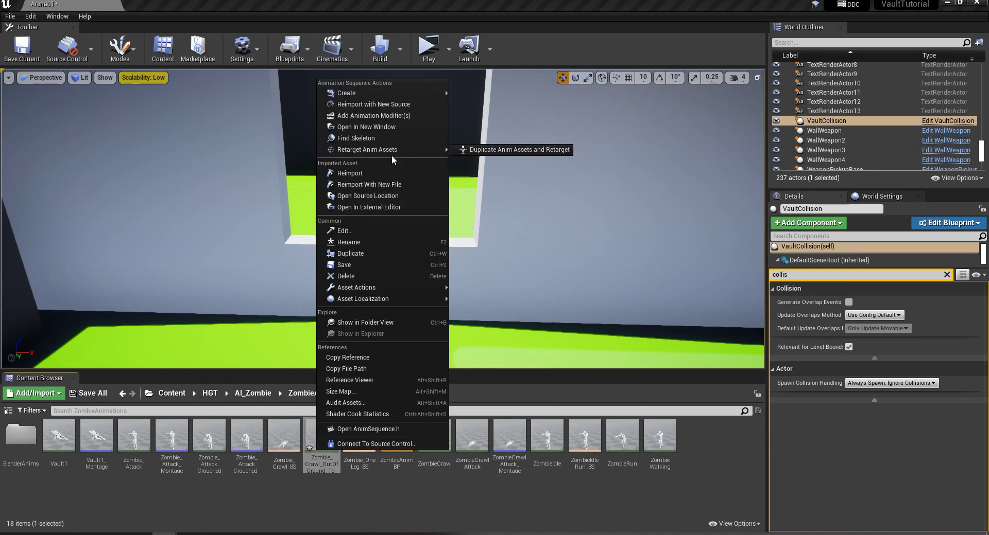
{"action": "mouse_move", "coordinate": [346, 92]}
{"action": "left_click", "coordinate": [505, 100]}
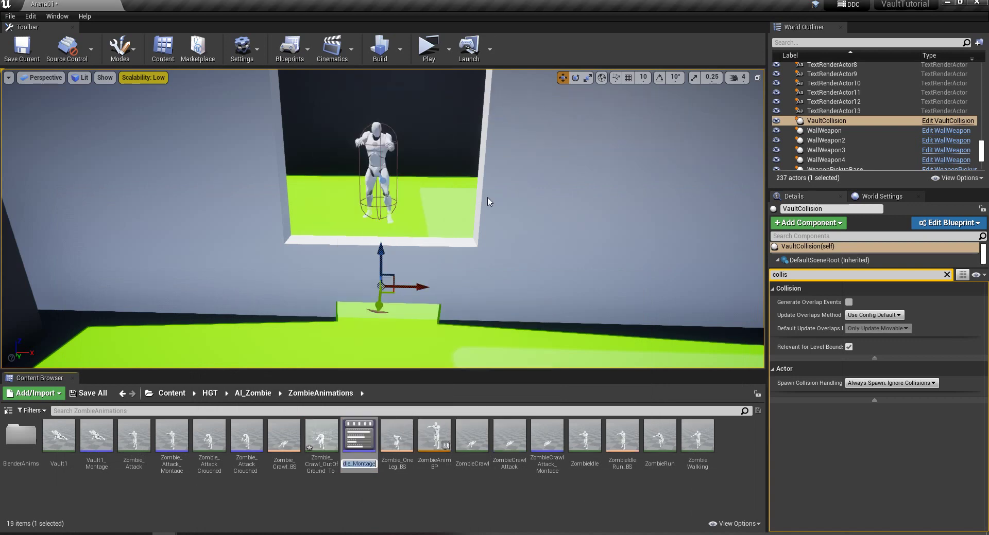
{"action": "key", "text": "Return"}
Step: Set the new crawl montage's slot to DefaultGroup.FullBody and save the montage
{"action": "double_click", "coordinate": [369, 466]}
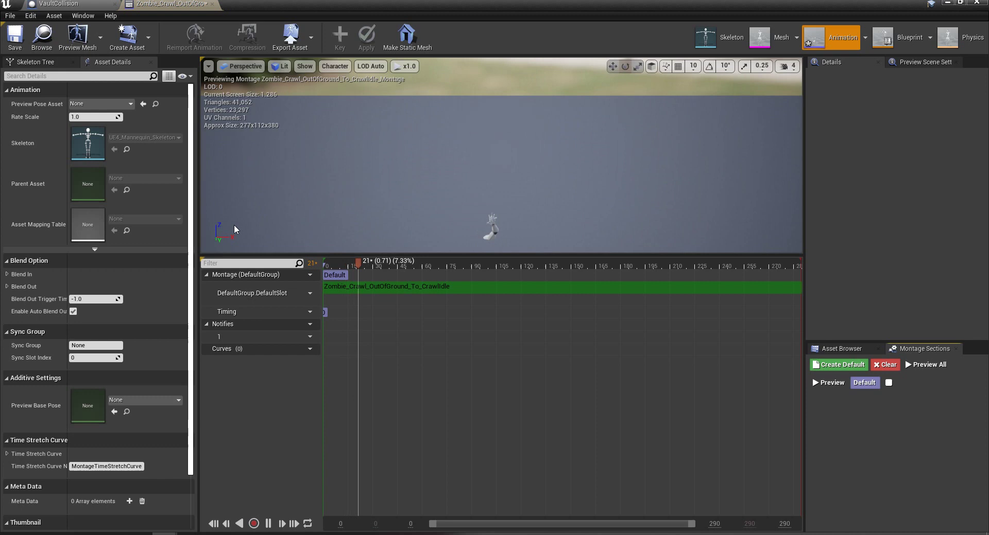
{"action": "left_click", "coordinate": [298, 293]}
{"action": "mouse_move", "coordinate": [320, 312]}
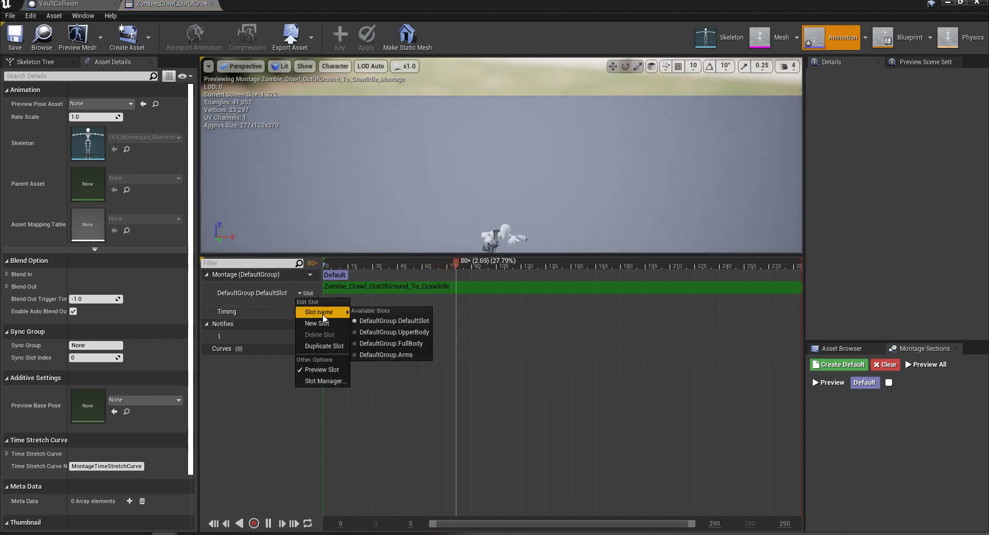
{"action": "left_click", "coordinate": [391, 344]}
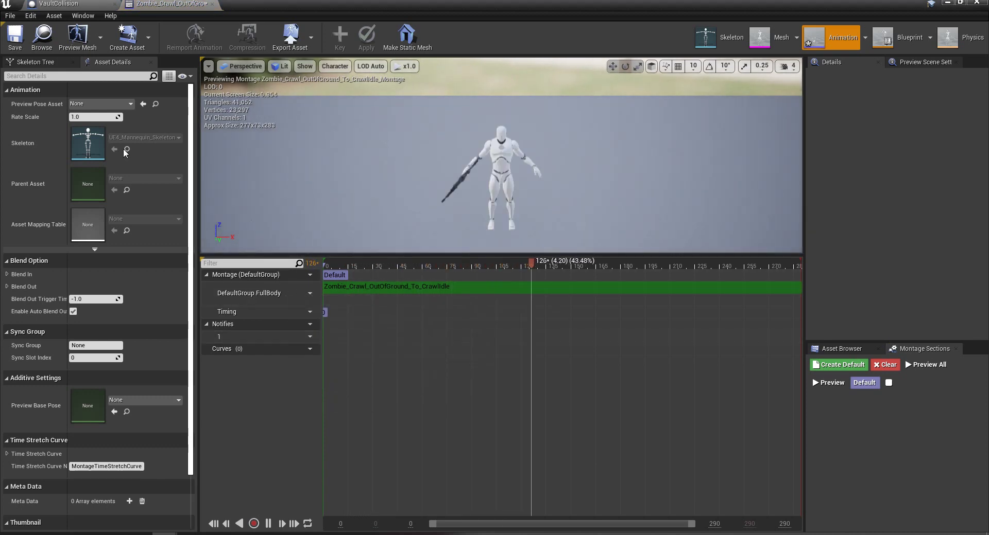
{"action": "left_click", "coordinate": [15, 37]}
Step: Close the montage and VaultCollision editors and save all modified content, including the Arena01 level
{"action": "left_click", "coordinate": [212, 4]}
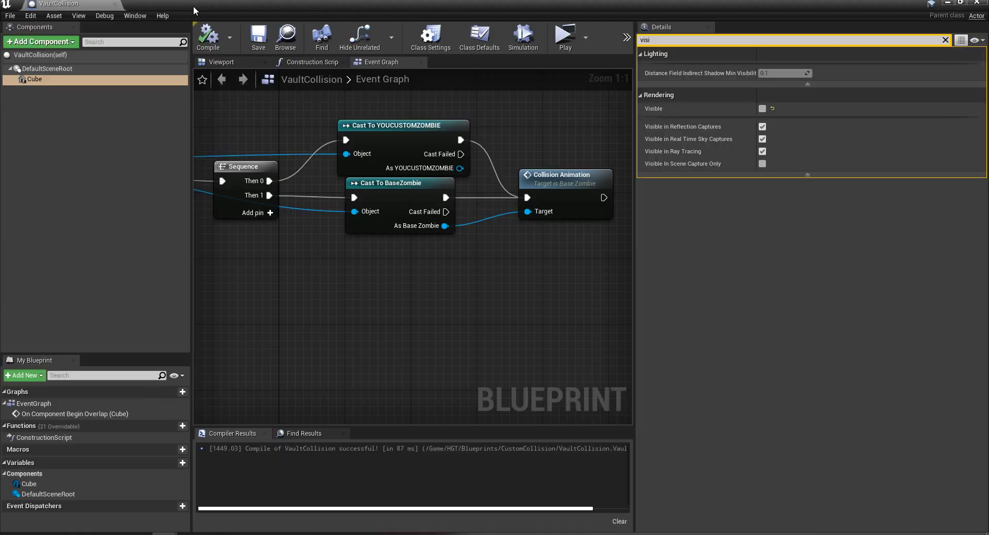
{"action": "left_click", "coordinate": [115, 4]}
{"action": "left_click", "coordinate": [88, 394]}
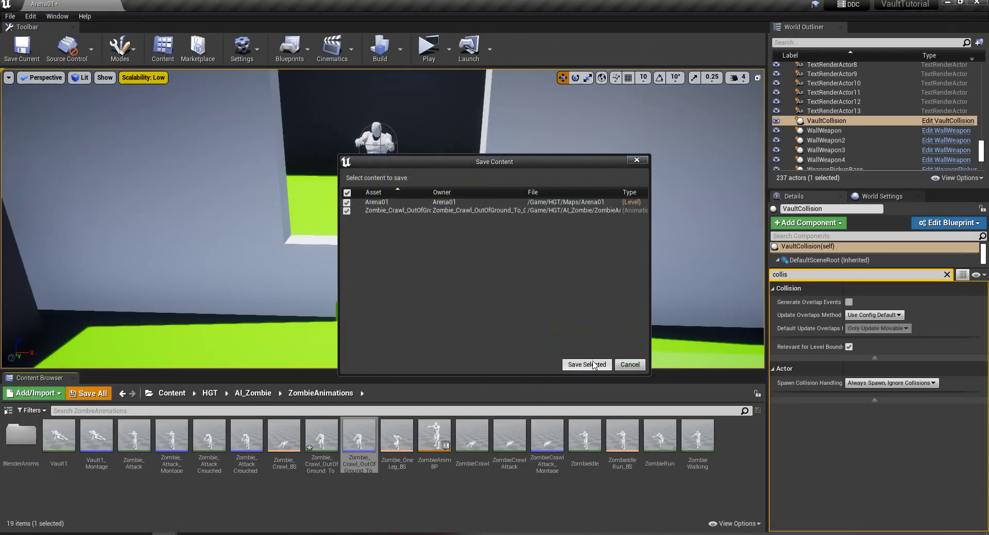
{"action": "left_click", "coordinate": [592, 365]}
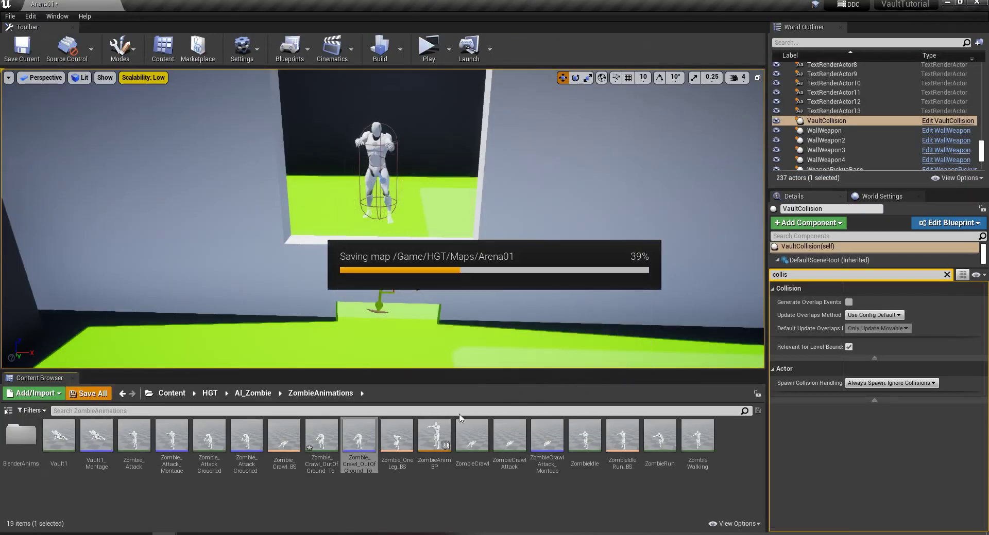
Step: Open the BaseZombie blueprint from the AI_Zombie folder
{"action": "left_click", "coordinate": [209, 394]}
{"action": "double_click", "coordinate": [25, 457]}
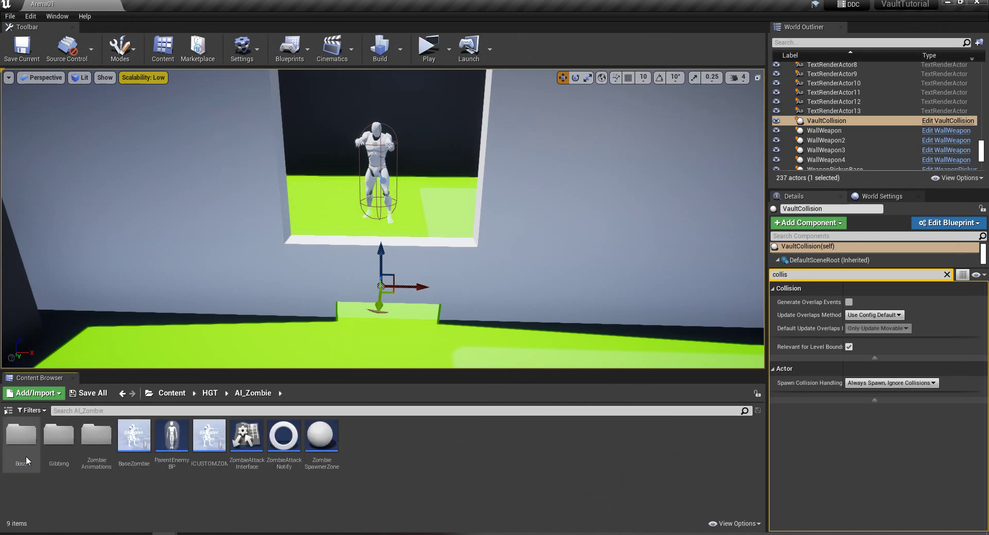
{"action": "double_click", "coordinate": [133, 441]}
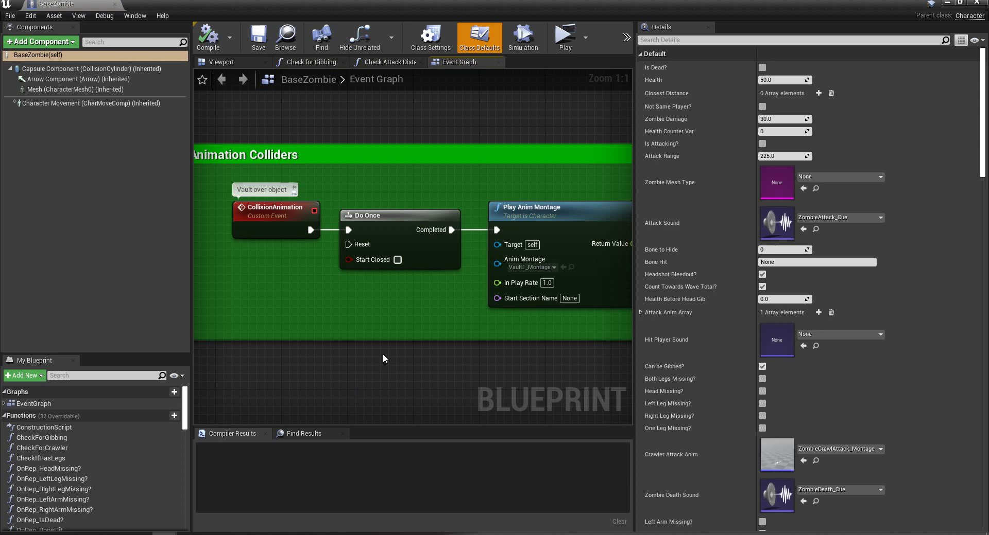
Step: Duplicate the CollisionAnimation event, Do Once and Play Anim Montage nodes below the Animation Colliders comment box
{"action": "scroll", "coordinate": [314, 264], "scroll_direction": "up", "scroll_amount": 3}
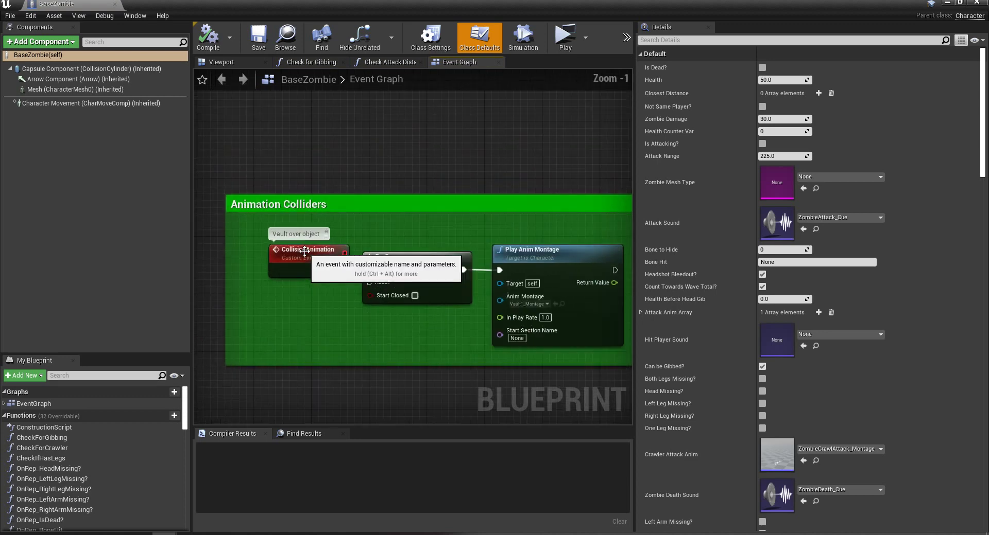
{"action": "scroll", "coordinate": [313, 265], "scroll_direction": "down", "scroll_amount": 4}
{"action": "scroll", "coordinate": [314, 265], "scroll_direction": "down", "scroll_amount": 2}
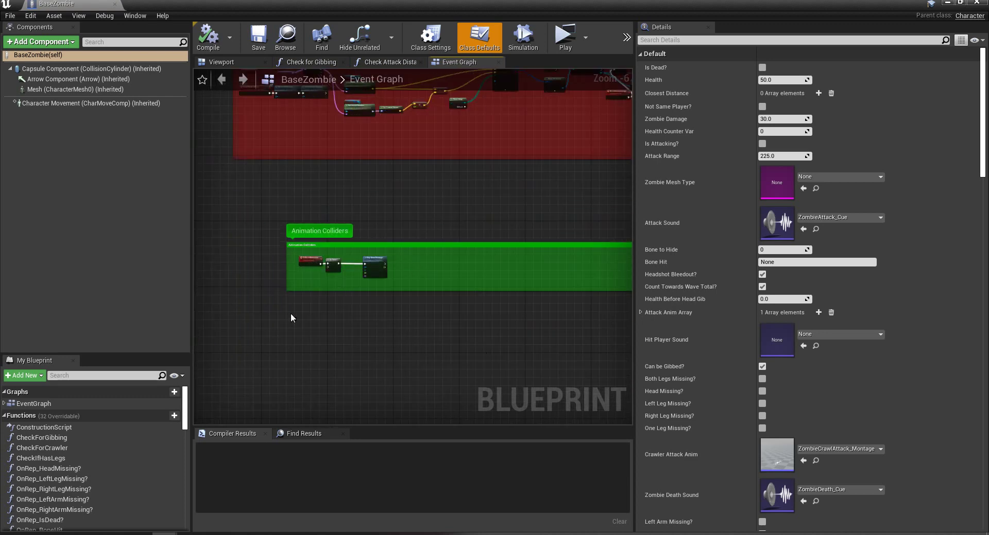
{"action": "left_click_drag", "start_coordinate": [326, 260], "coordinate": [389, 260]}
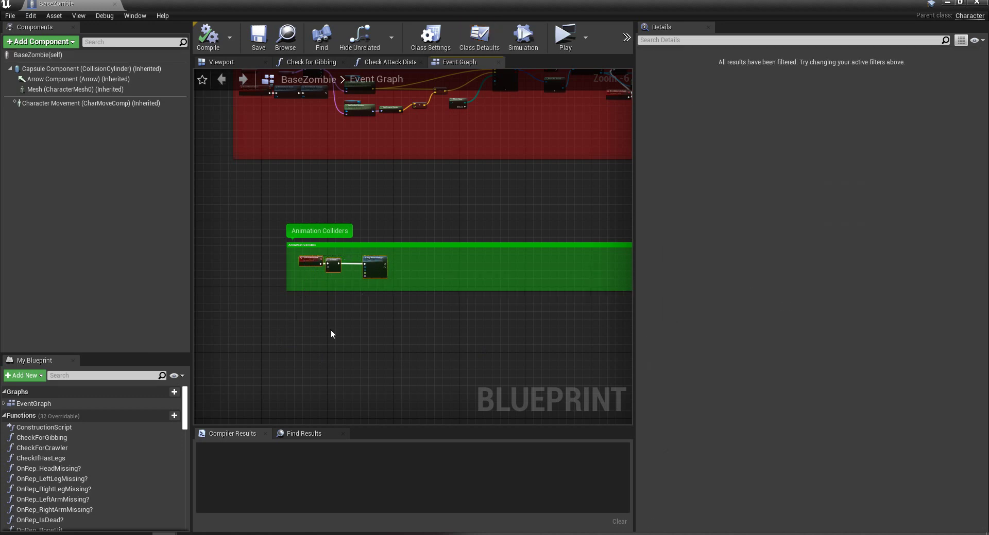
{"action": "key", "text": "ctrl+c"}
{"action": "key", "text": "ctrl+v"}
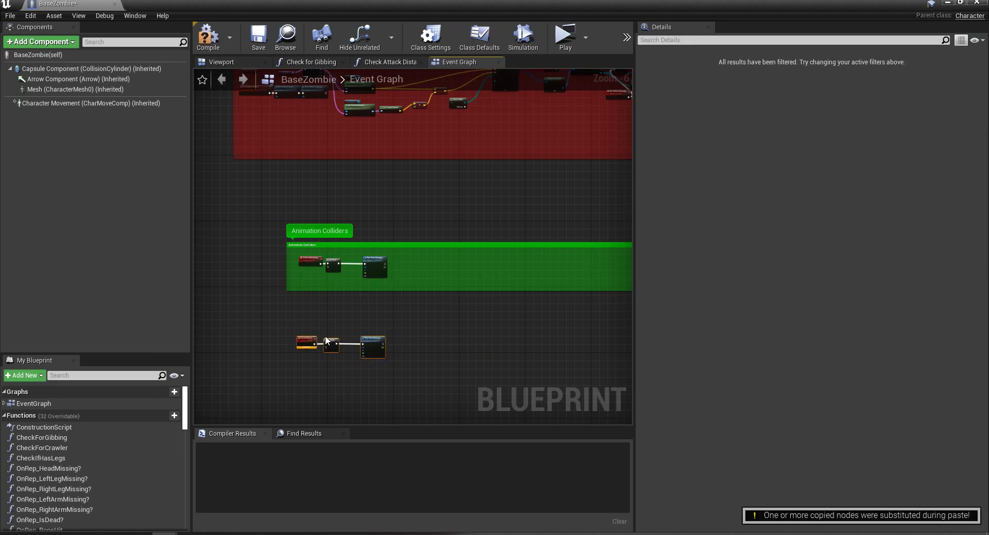
Step: Rename the duplicated custom event to CrawlOutAnim
{"action": "scroll", "coordinate": [309, 338], "scroll_direction": "up", "scroll_amount": 5}
{"action": "right_click_drag", "start_coordinate": [306, 335], "coordinate": [387, 246]}
{"action": "left_click", "coordinate": [351, 274]}
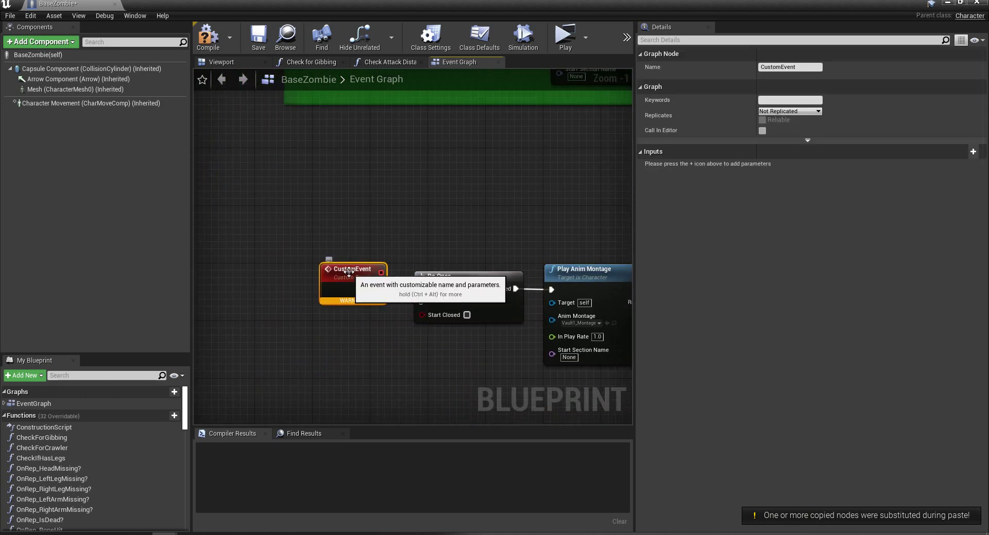
{"action": "key", "text": "F2"}
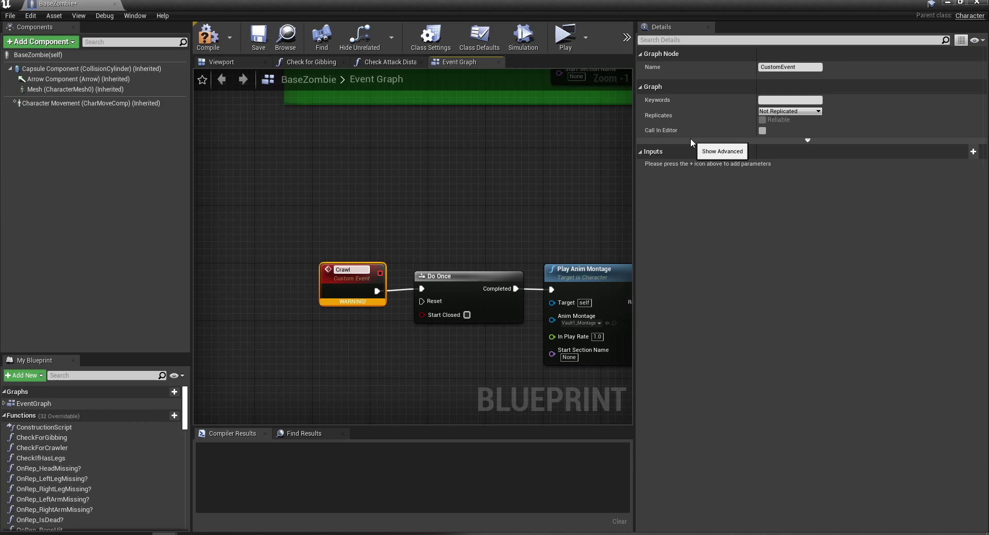
{"action": "type", "text": "CrawlOutAnim"}
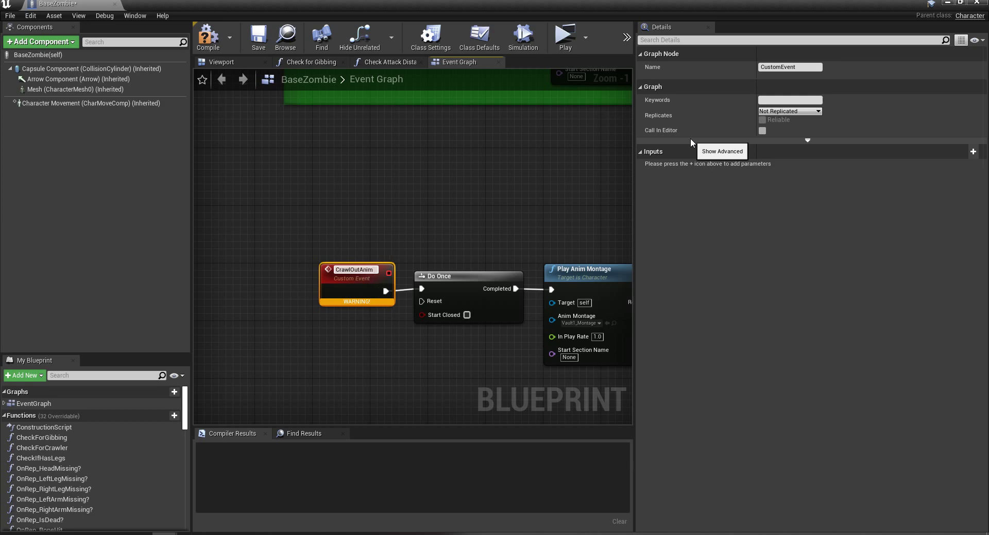
{"action": "key", "text": "Return"}
Step: Set the duplicated Play Anim Montage node's montage to Zombie_Crawl_OutOfGround_To_CrawlIdle_Montage
{"action": "right_click_drag", "start_coordinate": [501, 230], "coordinate": [406, 210]}
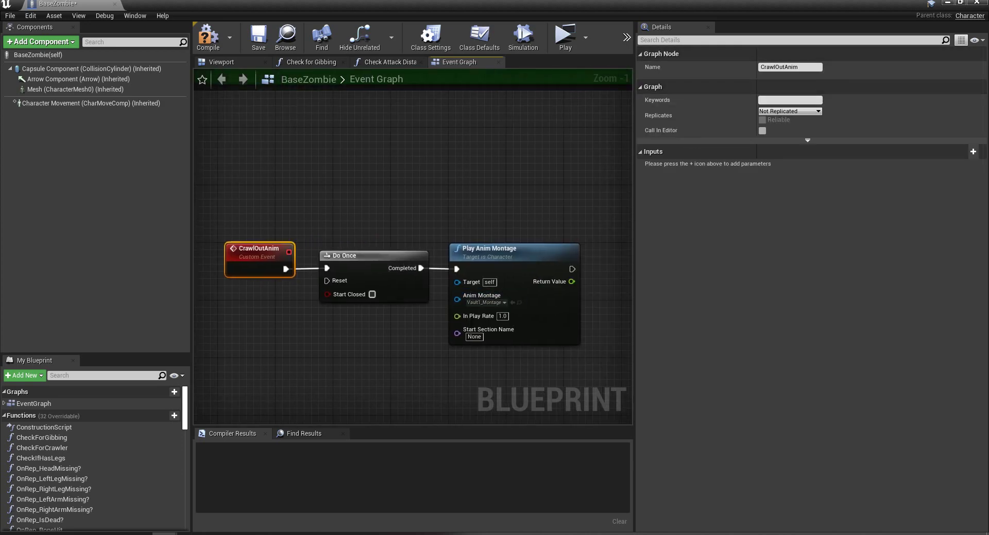
{"action": "left_click", "coordinate": [499, 304]}
{"action": "type", "text": "c"}
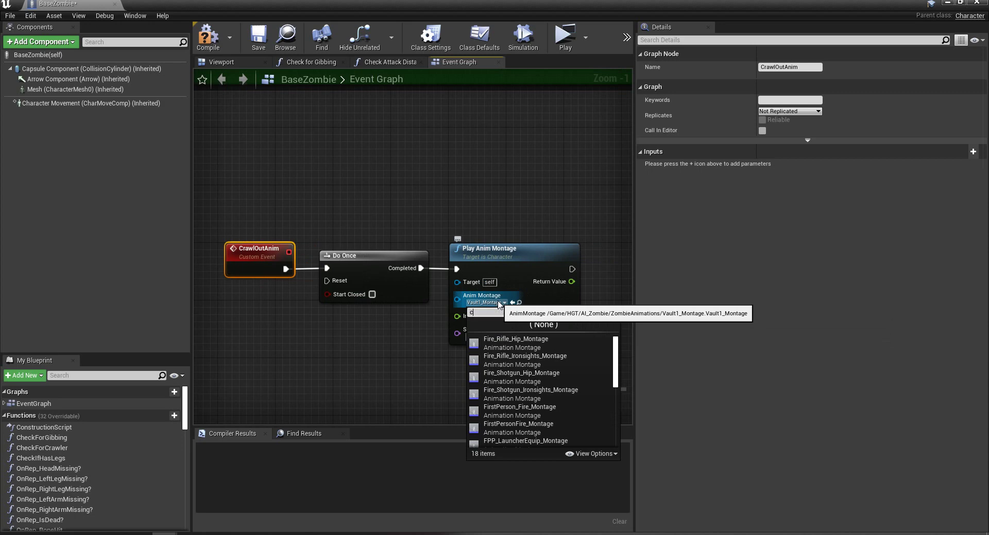
{"action": "type", "text": "rawl"}
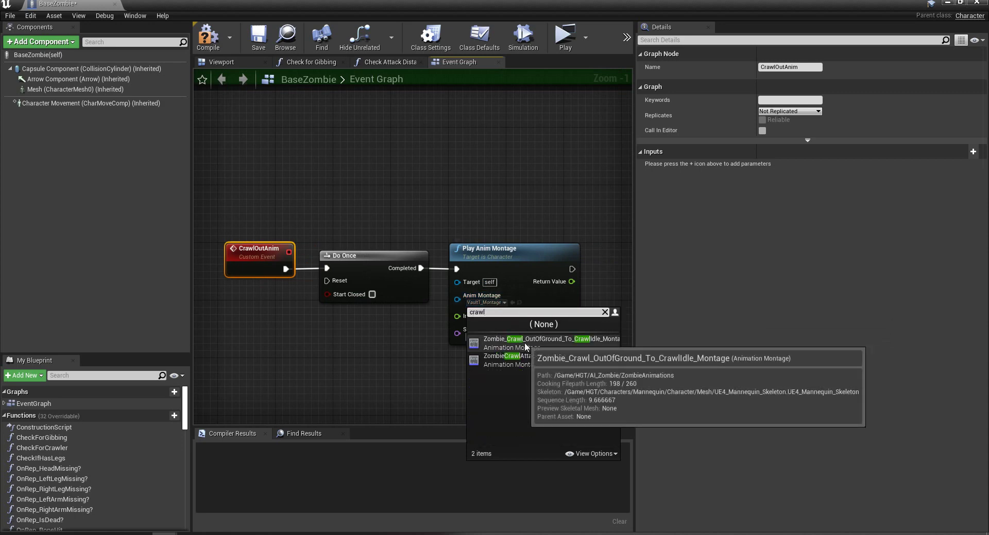
{"action": "left_click", "coordinate": [525, 346]}
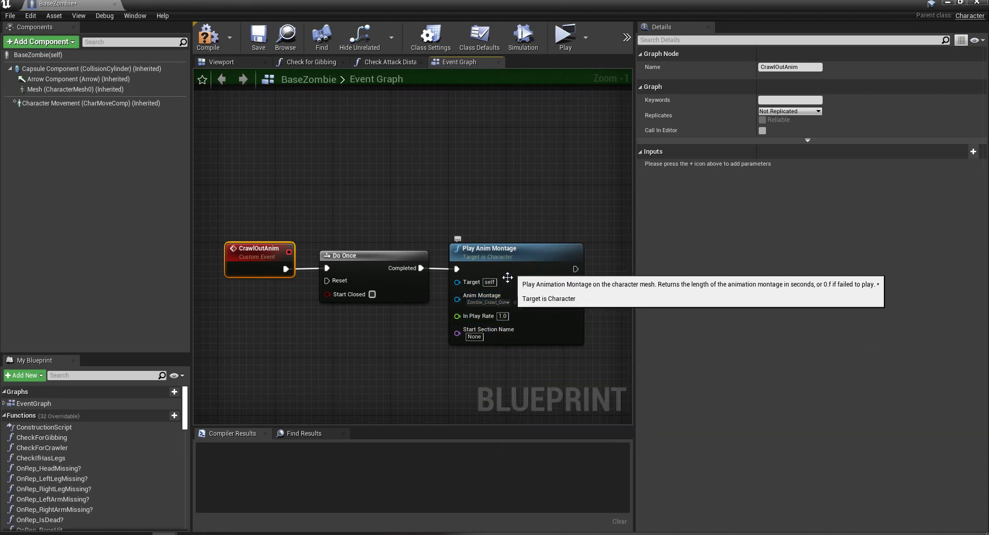
Step: Move the CrawlOutAnim event chain into the Animation Colliders comment box, and compile and save BaseZombie
{"action": "left_click_drag", "start_coordinate": [530, 371], "coordinate": [481, 165]}
{"action": "scroll", "coordinate": [301, 229], "scroll_direction": "down", "scroll_amount": 4}
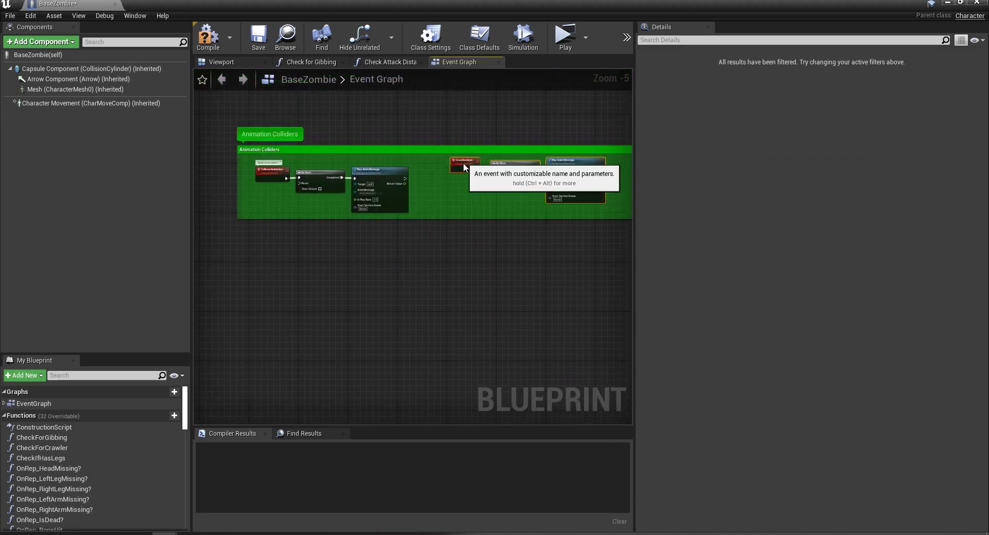
{"action": "left_click", "coordinate": [208, 37]}
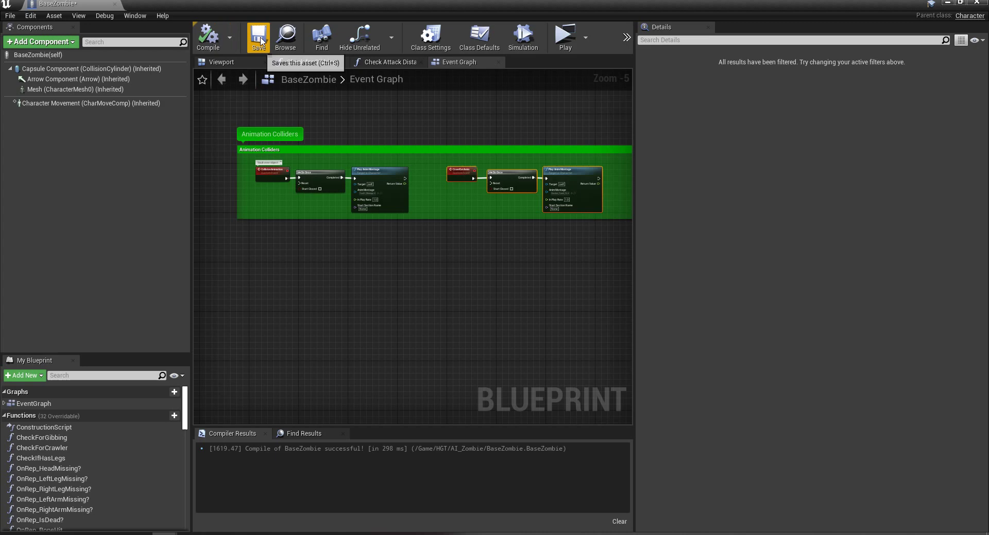
{"action": "left_click", "coordinate": [259, 36]}
{"action": "left_click", "coordinate": [947, 2]}
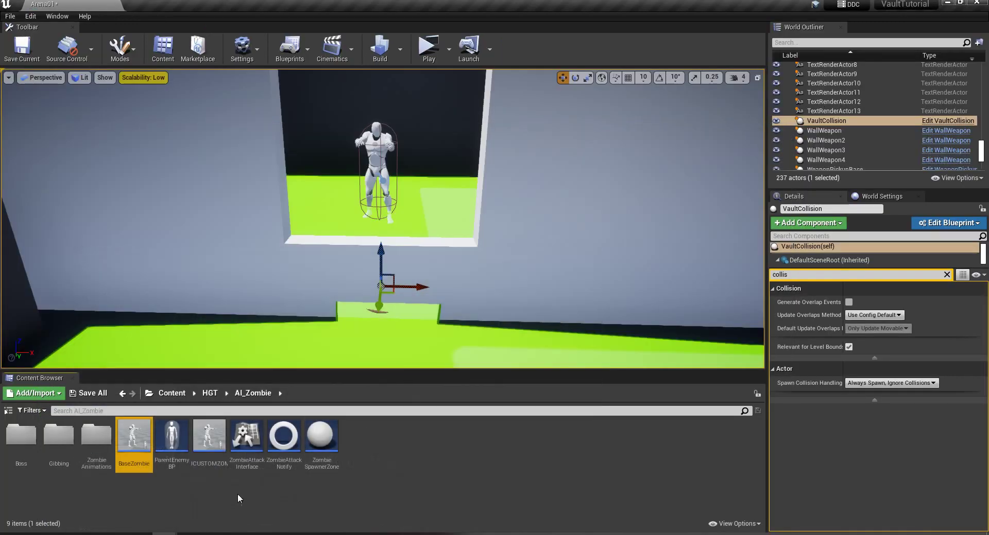
Step: Go to the CustomCollision folder inside HGT > Blueprints
{"action": "left_click", "coordinate": [227, 393]}
{"action": "left_click", "coordinate": [210, 394]}
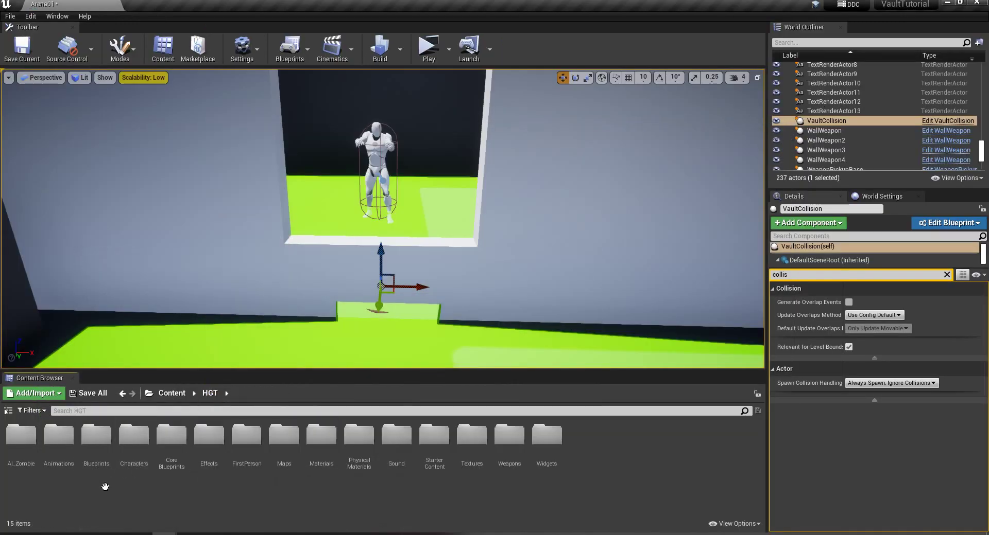
{"action": "double_click", "coordinate": [105, 458]}
{"action": "double_click", "coordinate": [60, 462]}
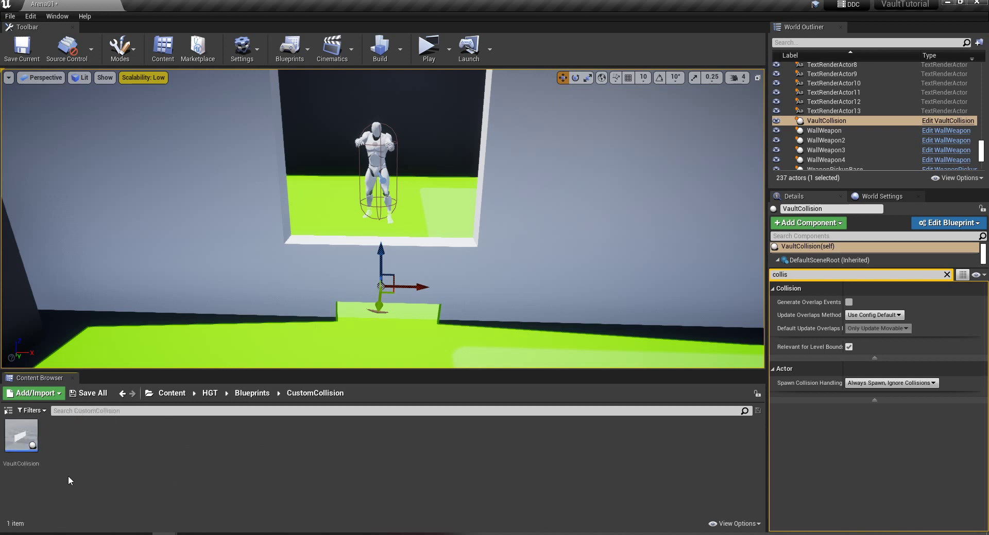
Step: Duplicate the VaultCollision blueprint and name the copy CrawlOutCollision
{"action": "right_click", "coordinate": [20, 440]}
{"action": "left_click", "coordinate": [59, 230]}
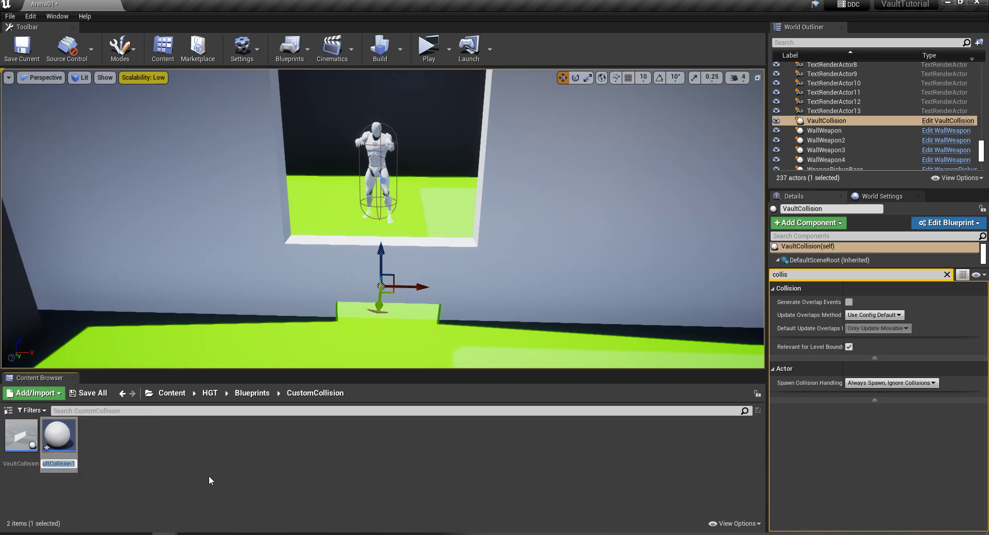
{"action": "type", "text": "Crawl"}
{"action": "type", "text": "OutColl"}
{"action": "type", "text": "ision"}
{"action": "key", "text": "Return"}
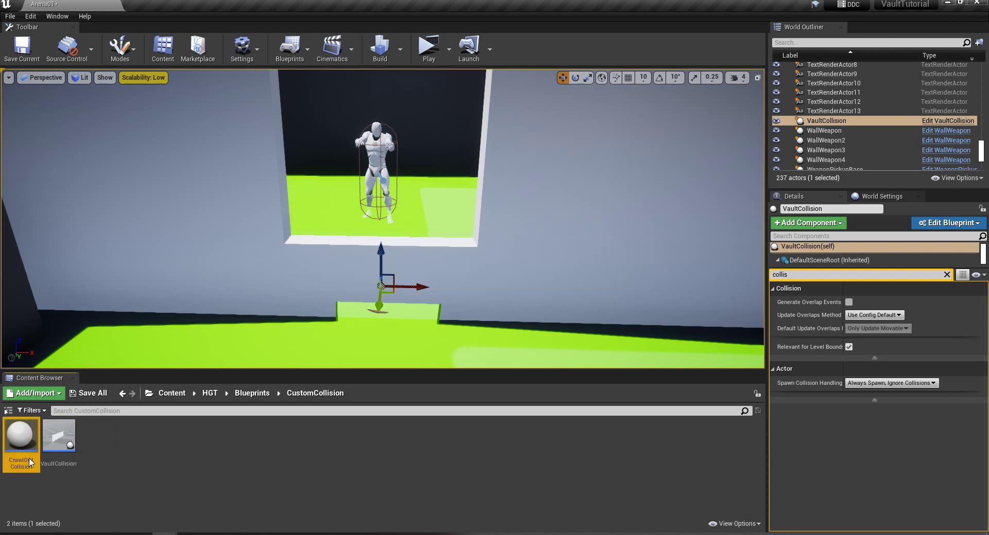
Step: Open the CrawlOutCollision blueprint and make its Cube component visible
{"action": "double_click", "coordinate": [21, 442]}
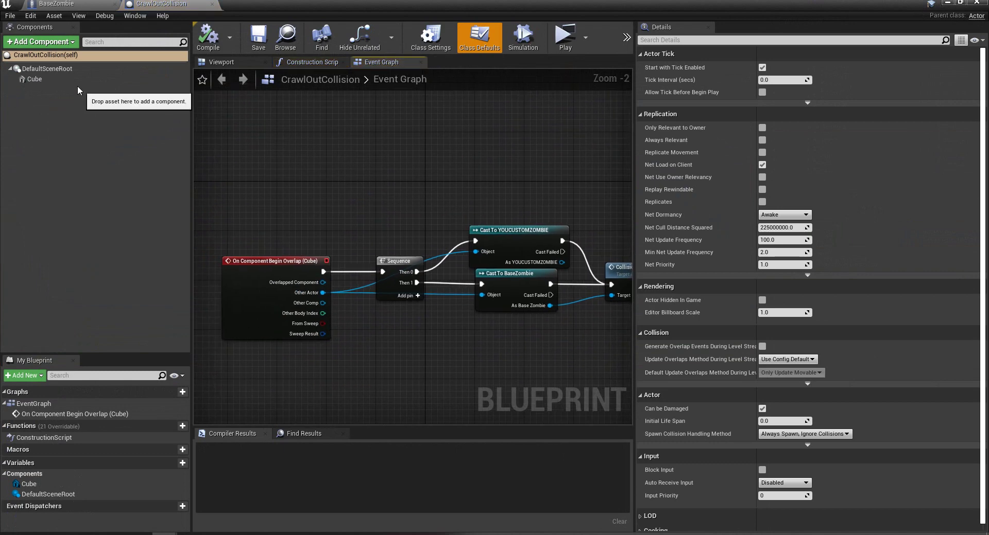
{"action": "left_click", "coordinate": [34, 80]}
{"action": "left_click", "coordinate": [227, 61]}
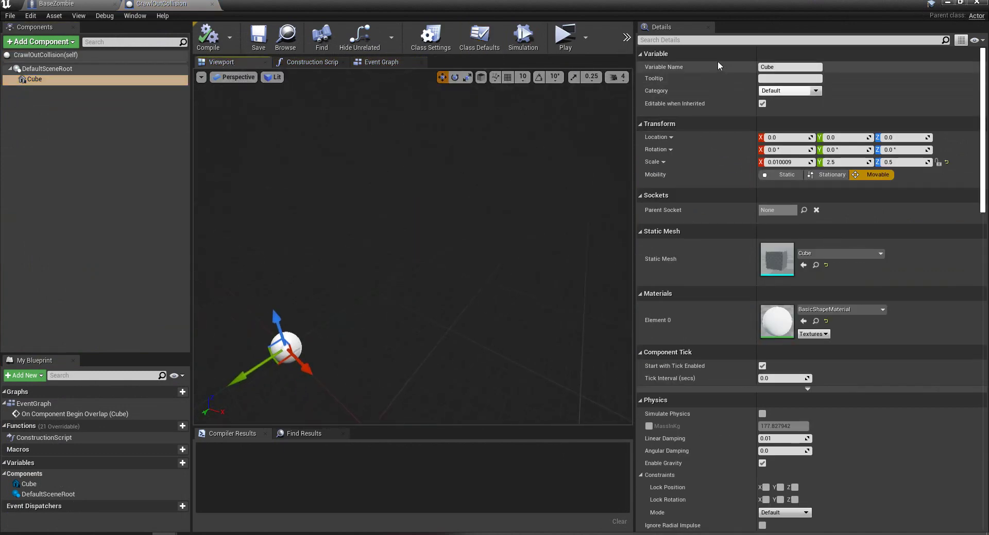
{"action": "left_click", "coordinate": [701, 39]}
{"action": "type", "text": "cisiv"}
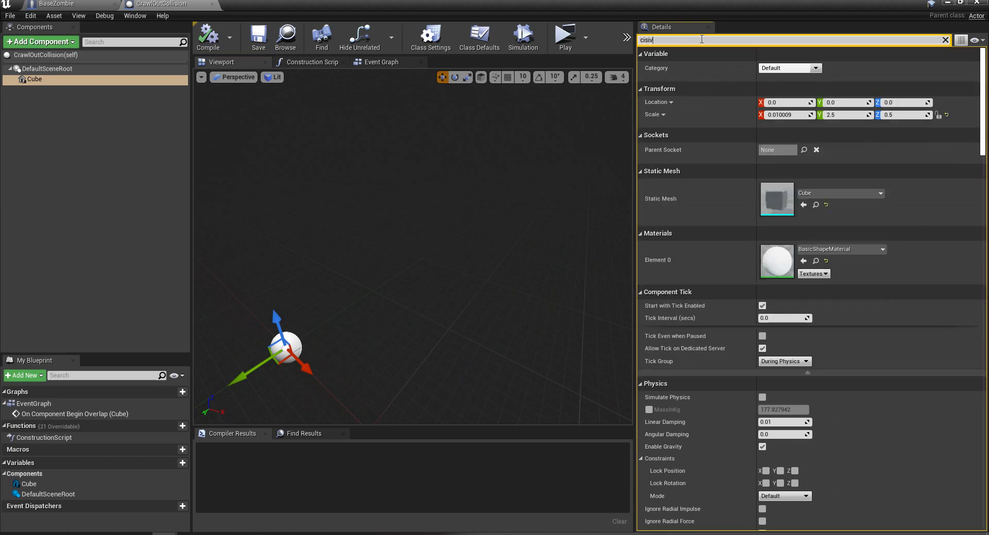
{"action": "key", "text": "BackSpace"}
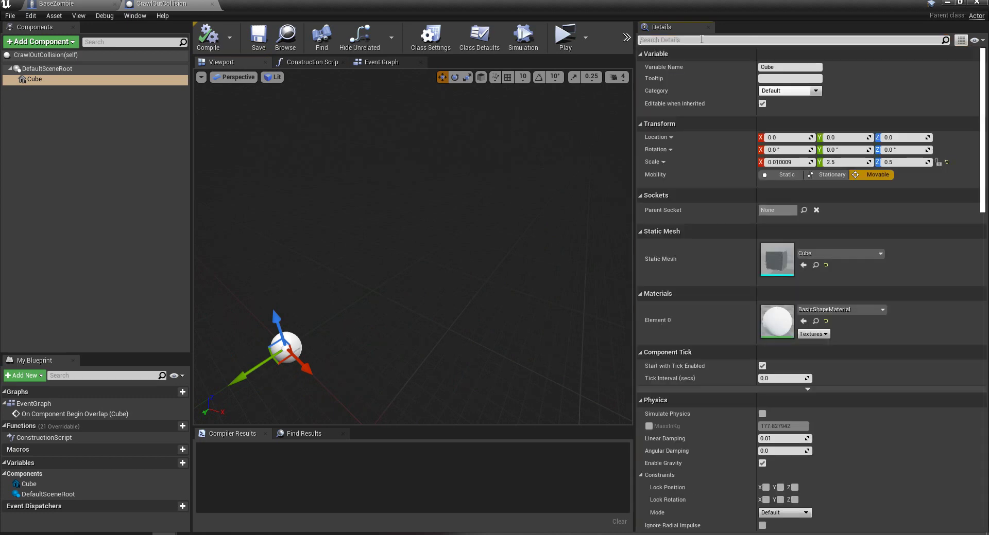
{"action": "type", "text": "visi"}
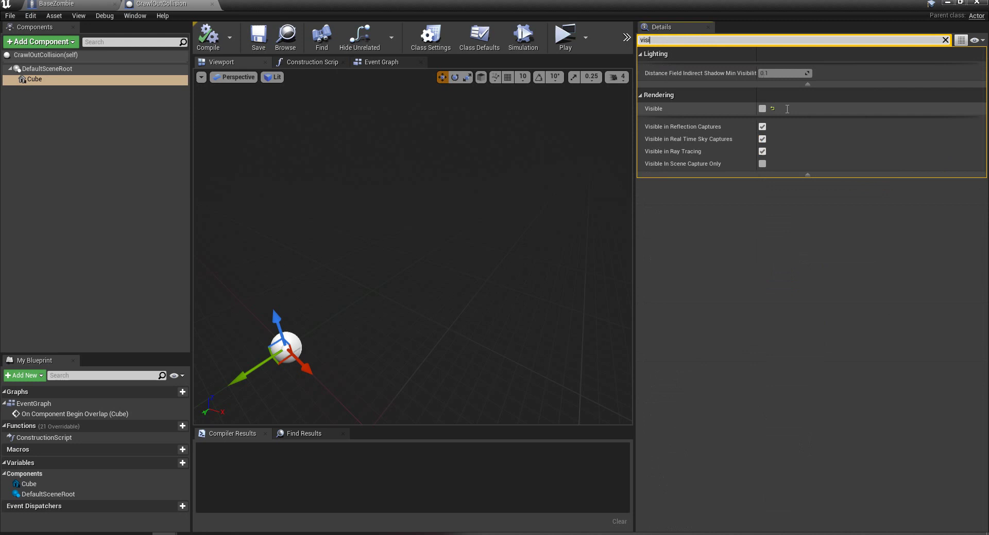
{"action": "left_click", "coordinate": [762, 109]}
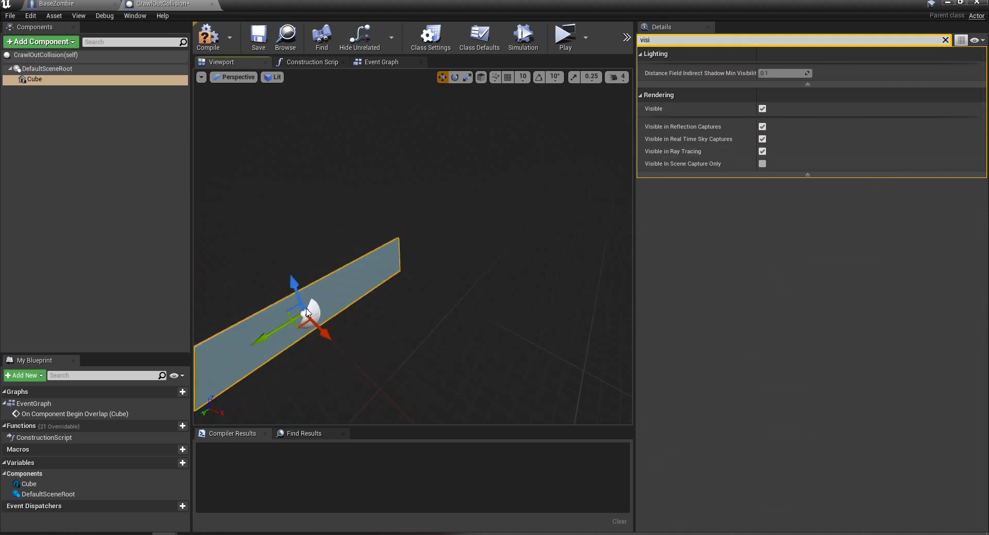
Step: Scale the Cube along X from a thin wall into a wide, flat block, and compile and save the blueprint
{"action": "left_click", "coordinate": [467, 77]}
{"action": "left_click_drag", "start_coordinate": [365, 308], "coordinate": [401, 345]}
{"action": "left_click", "coordinate": [205, 36]}
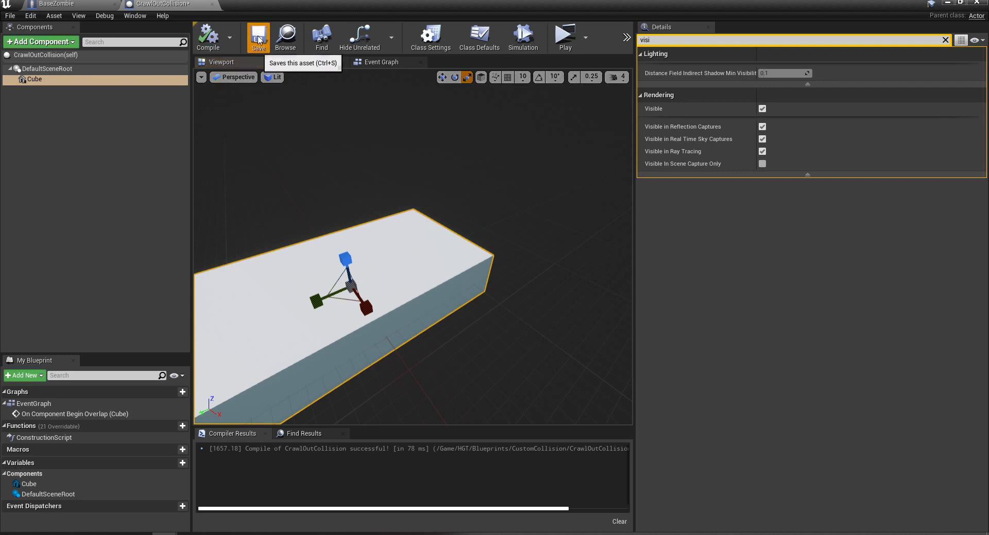
{"action": "left_click", "coordinate": [259, 38]}
{"action": "right_click_drag", "start_coordinate": [304, 194], "coordinate": [276, 185]}
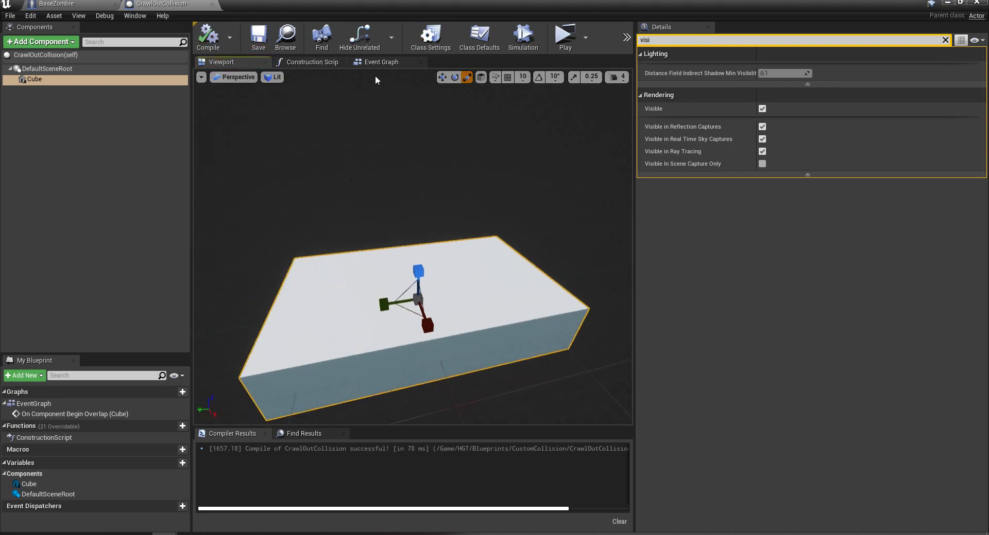
Step: In the CrawlOutCollision event graph, add a Crawl Out Anim call from As Base Zombie and place it below the Collision Animation node
{"action": "left_click", "coordinate": [378, 62]}
{"action": "right_click_drag", "start_coordinate": [465, 183], "coordinate": [281, 159]}
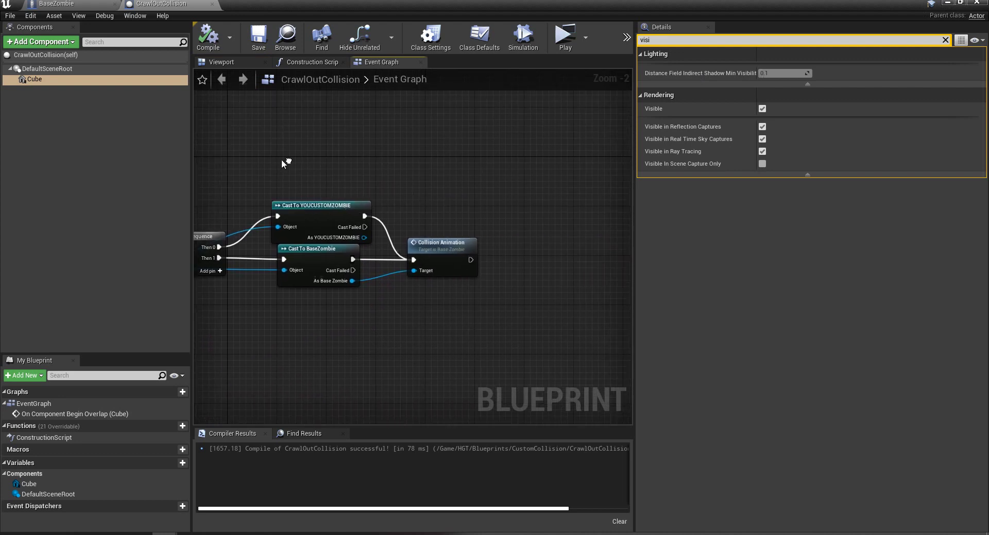
{"action": "left_click", "coordinate": [465, 248]}
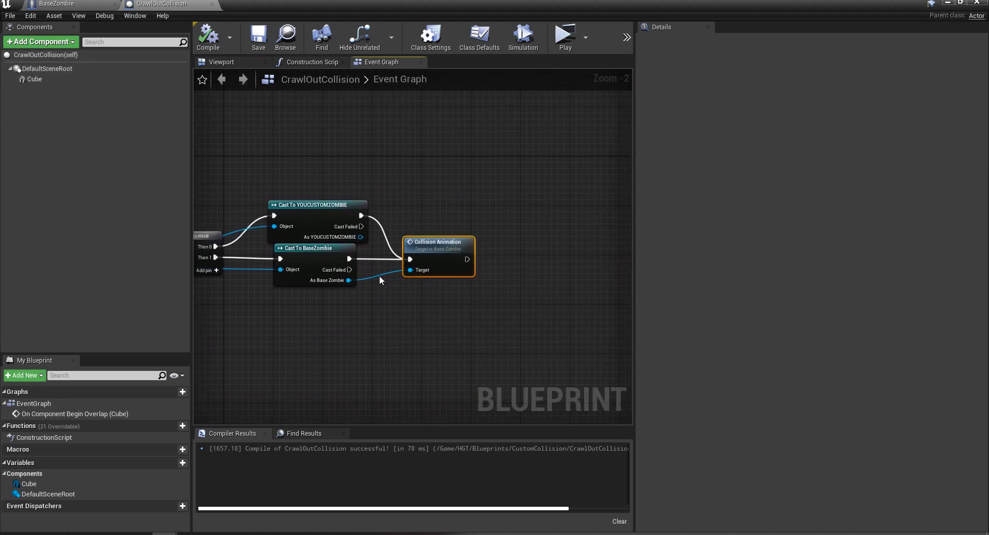
{"action": "left_click_drag", "start_coordinate": [418, 276], "coordinate": [486, 257]}
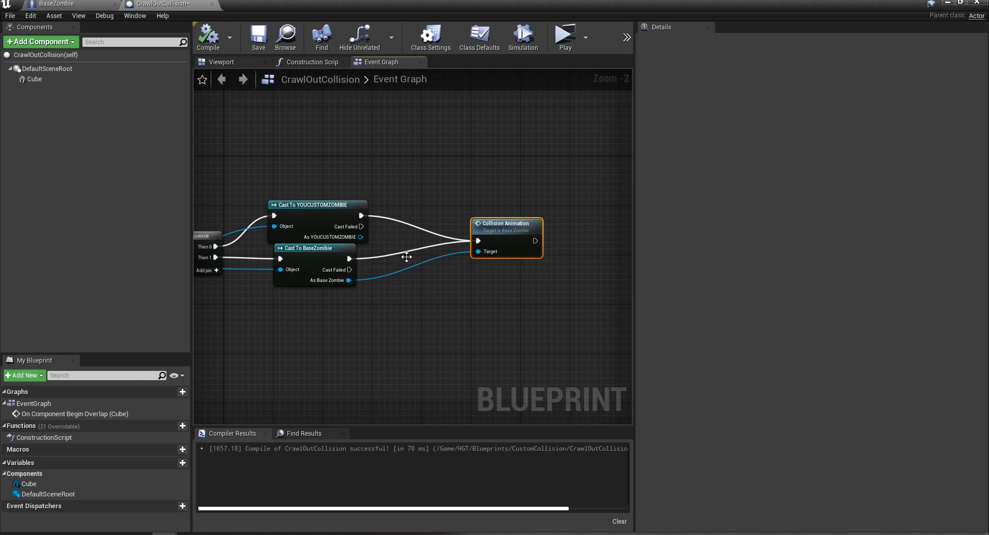
{"action": "left_click_drag", "start_coordinate": [348, 280], "coordinate": [449, 330]}
{"action": "type", "text": "crawl"}
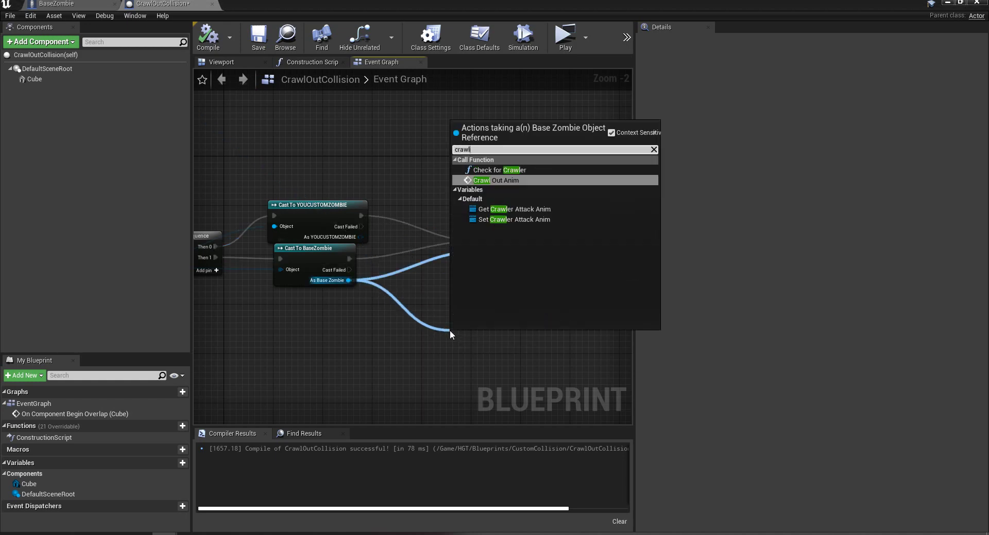
{"action": "left_click", "coordinate": [507, 181]}
{"action": "left_click_drag", "start_coordinate": [511, 328], "coordinate": [510, 291]}
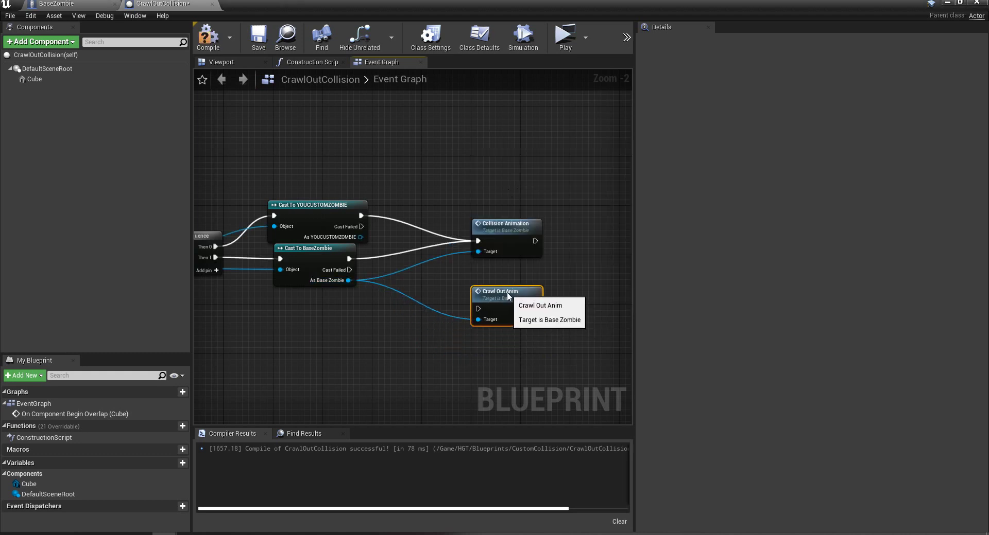
Step: Connect the Cast To BaseZombie execution output to the Crawl Out Anim node
{"action": "left_click_drag", "start_coordinate": [361, 237], "coordinate": [452, 195]}
{"action": "left_click", "coordinate": [449, 164]}
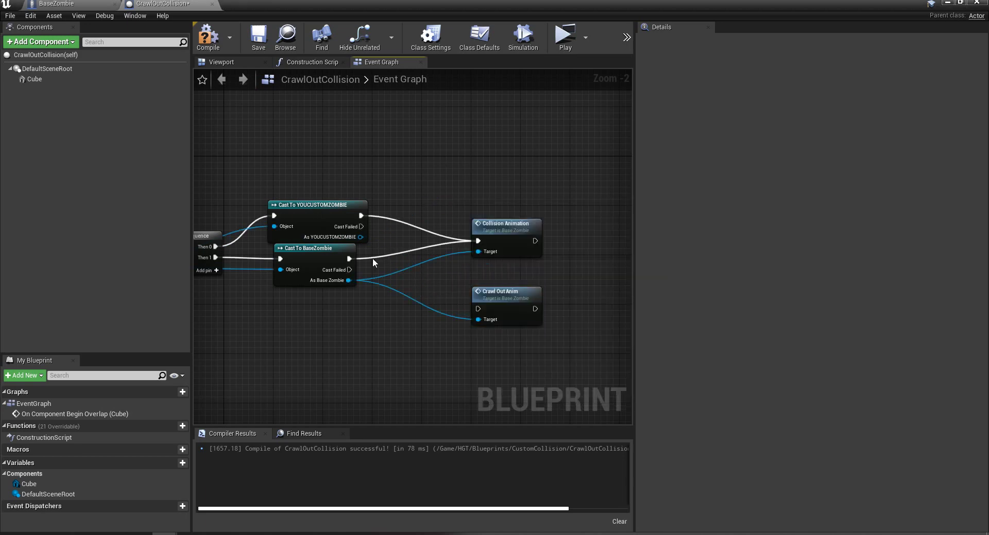
{"action": "left_click_drag", "start_coordinate": [349, 259], "coordinate": [478, 309]}
Step: Delete the Collision Animation and Cast To YOUCUSTOMZOMBIE nodes, and compile and save CrawlOutCollision
{"action": "left_click", "coordinate": [506, 253]}
{"action": "key", "text": "Delete"}
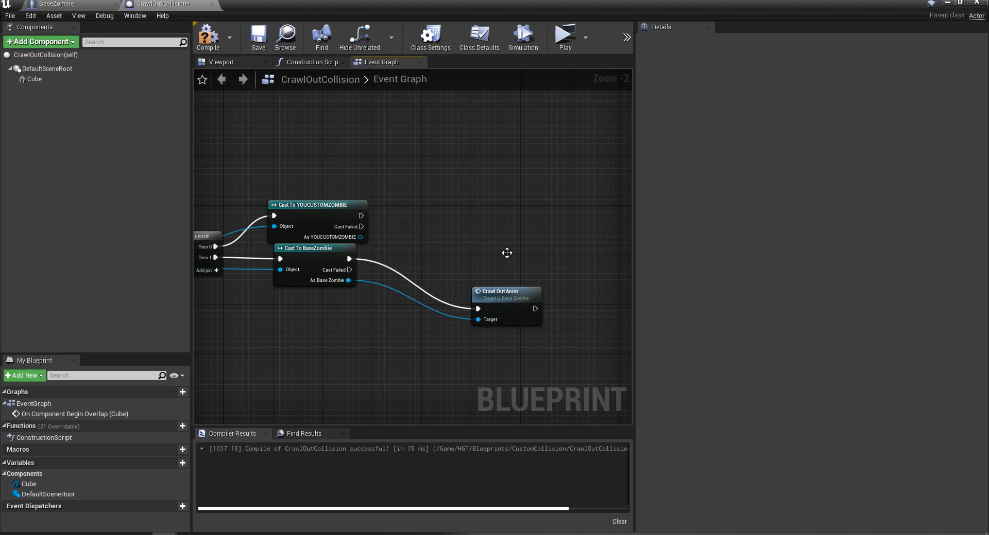
{"action": "left_click", "coordinate": [343, 203]}
{"action": "key", "text": "Delete"}
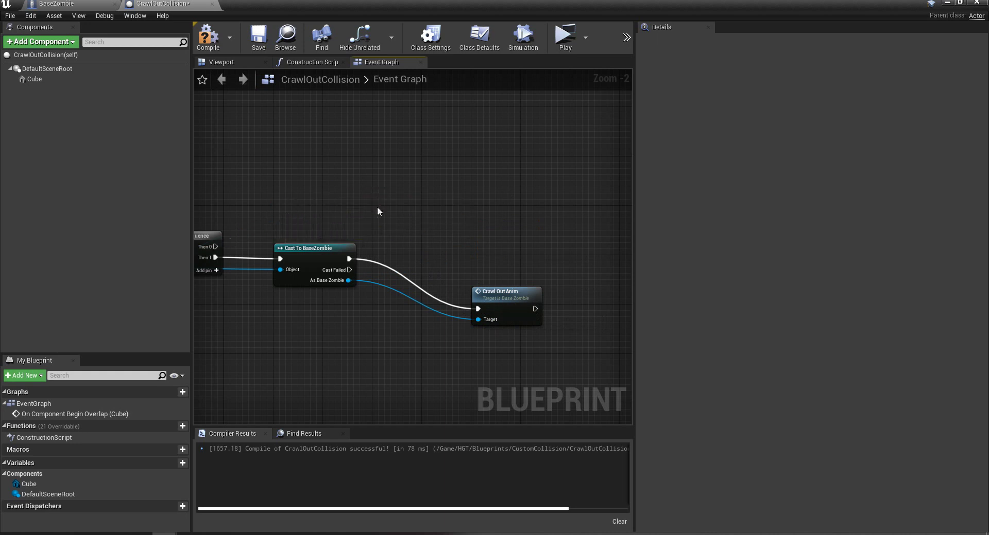
{"action": "left_click", "coordinate": [256, 46]}
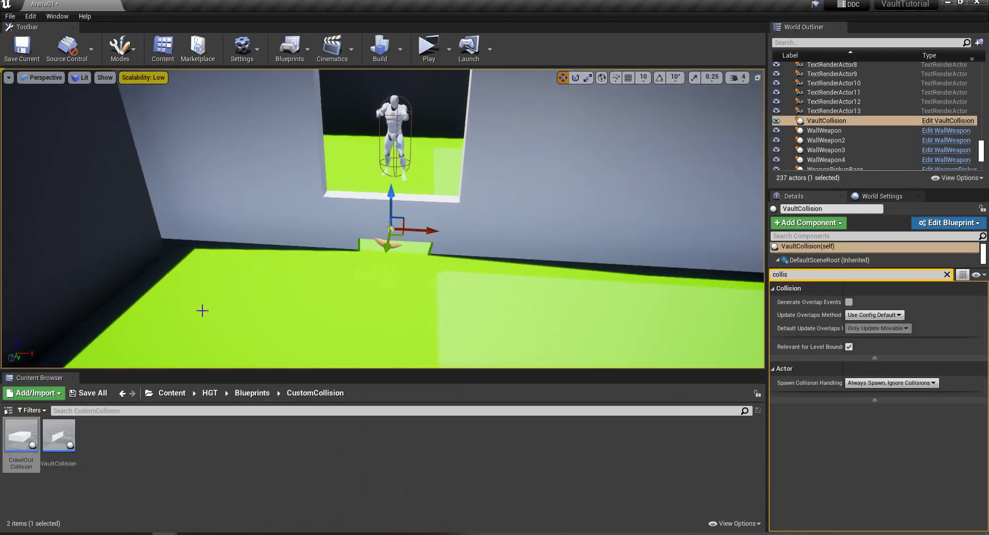
Step: Place a CrawlOutCollision actor in the level, on the floor behind the wall opening near the zombie spawn figure
{"action": "mouse_move", "coordinate": [202, 311]}
{"action": "right_mouse_down"}
{"action": "mouse_move", "coordinate": [213, 296]}
{"action": "mouse_move", "coordinate": [202, 310]}
{"action": "right_mouse_up"}
{"action": "key", "text": "w"}
{"action": "left_click_drag", "start_coordinate": [22, 432], "coordinate": [428, 188]}
{"action": "left_click", "coordinate": [441, 136]}
{"action": "left_click_drag", "start_coordinate": [436, 95], "coordinate": [437, 10]}
{"action": "right_click_drag", "start_coordinate": [504, 121], "coordinate": [512, 90]}
{"action": "left_click_drag", "start_coordinate": [401, 152], "coordinate": [401, 63]}
{"action": "left_click", "coordinate": [393, 342]}
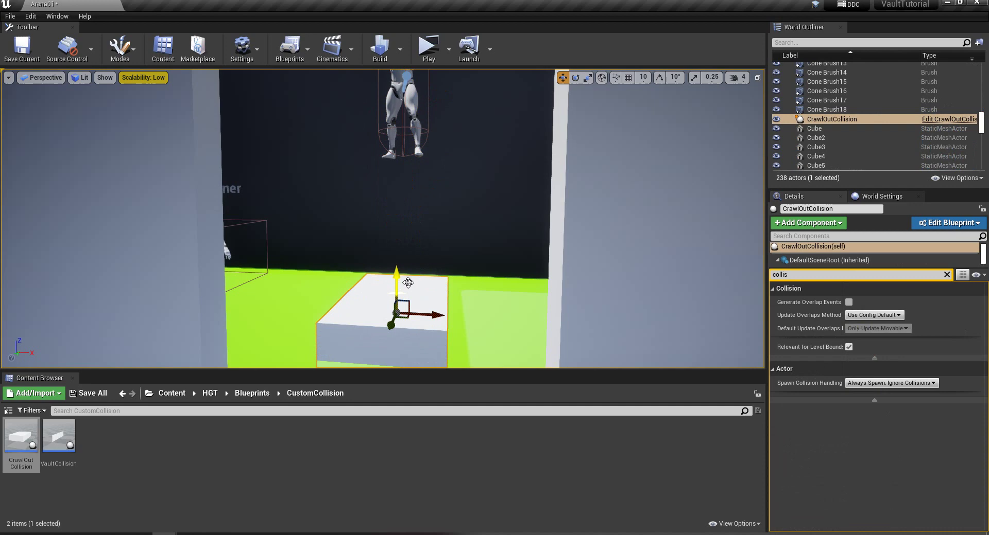
{"action": "key", "text": "f"}
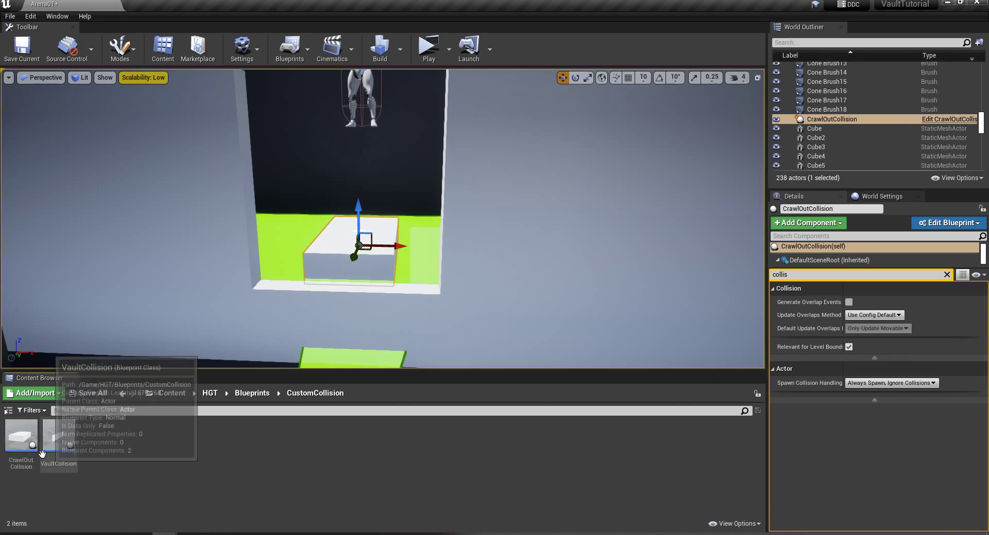
Step: Make the CrawlOutCollision Cube invisible again, compile and save the blueprint, and return to the level
{"action": "double_click", "coordinate": [21, 436]}
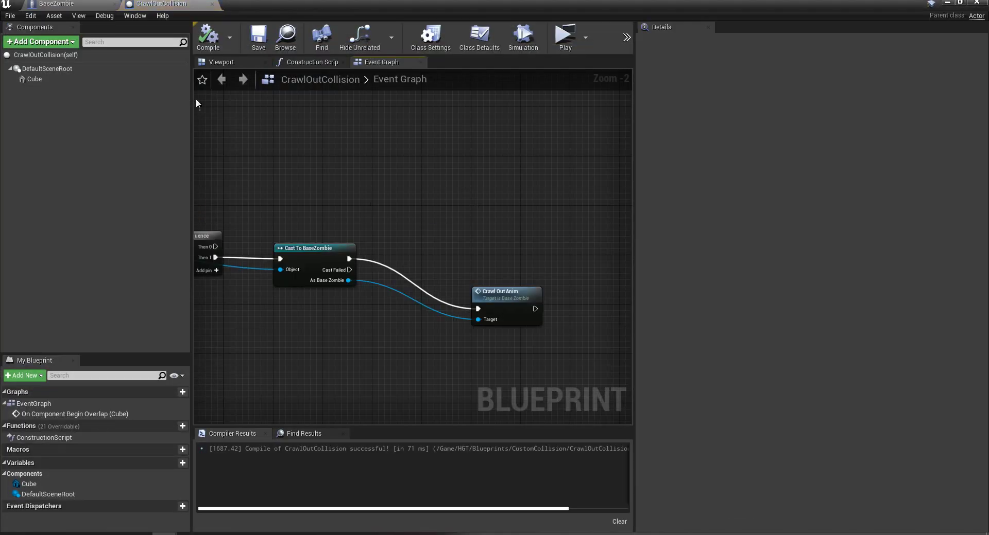
{"action": "left_click", "coordinate": [103, 80]}
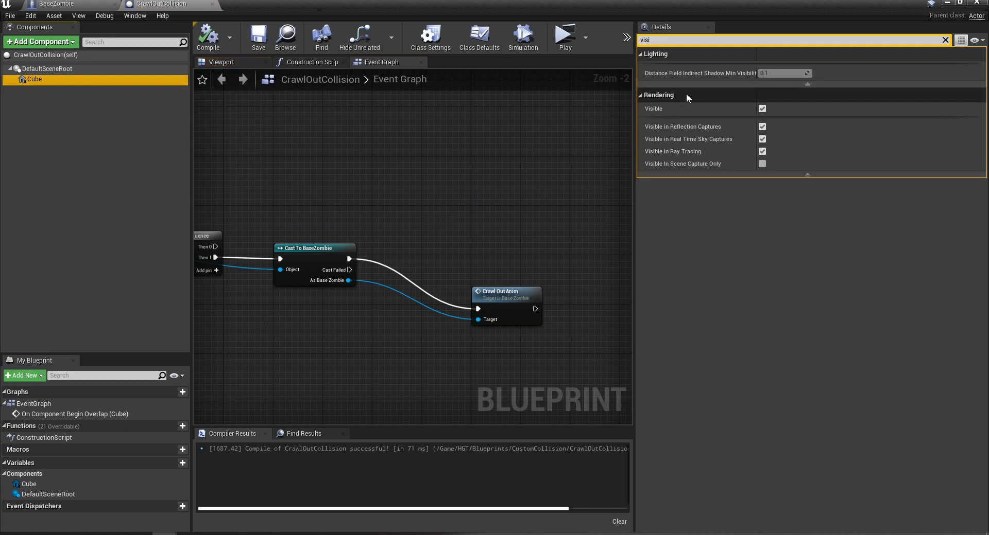
{"action": "left_click", "coordinate": [762, 108]}
{"action": "left_click", "coordinate": [208, 36]}
{"action": "left_click", "coordinate": [256, 40]}
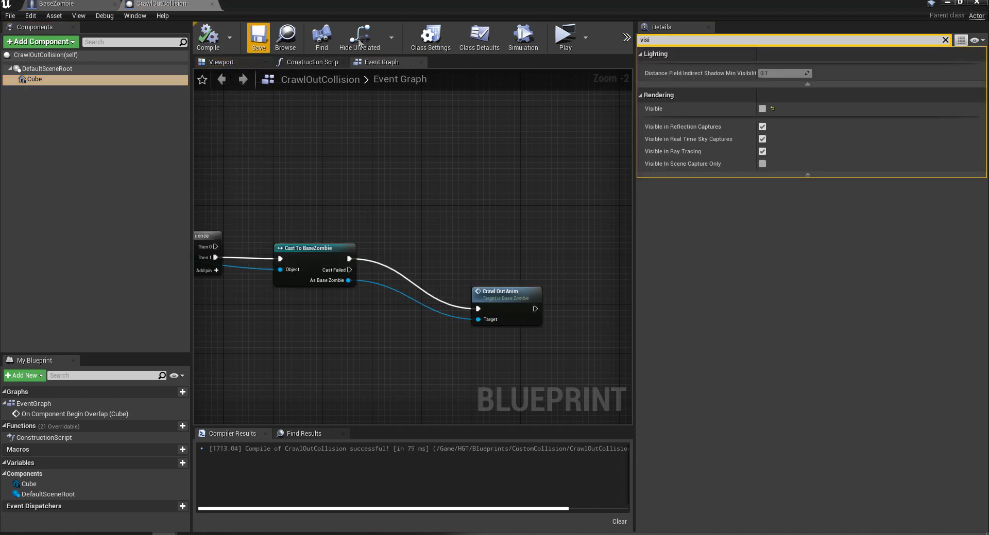
{"action": "left_click", "coordinate": [947, 2]}
Step: Move the NetworkPlayerStart on the floor near the wall opening and switch to the Rotate tool for it
{"action": "right_click_drag", "start_coordinate": [540, 196], "coordinate": [638, 232]}
{"action": "left_click", "coordinate": [475, 188]}
{"action": "left_click_drag", "start_coordinate": [490, 187], "coordinate": [392, 154]}
{"action": "left_click", "coordinate": [574, 79]}
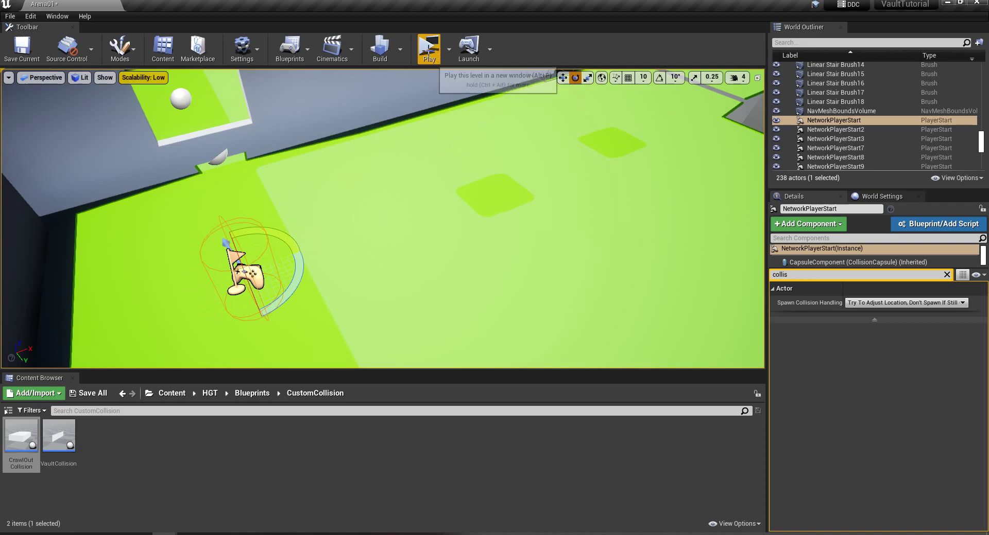
Step: Play the level in a new window and walk towards the wall opening to test the zombie crawl-out animation
{"action": "left_click", "coordinate": [428, 49]}
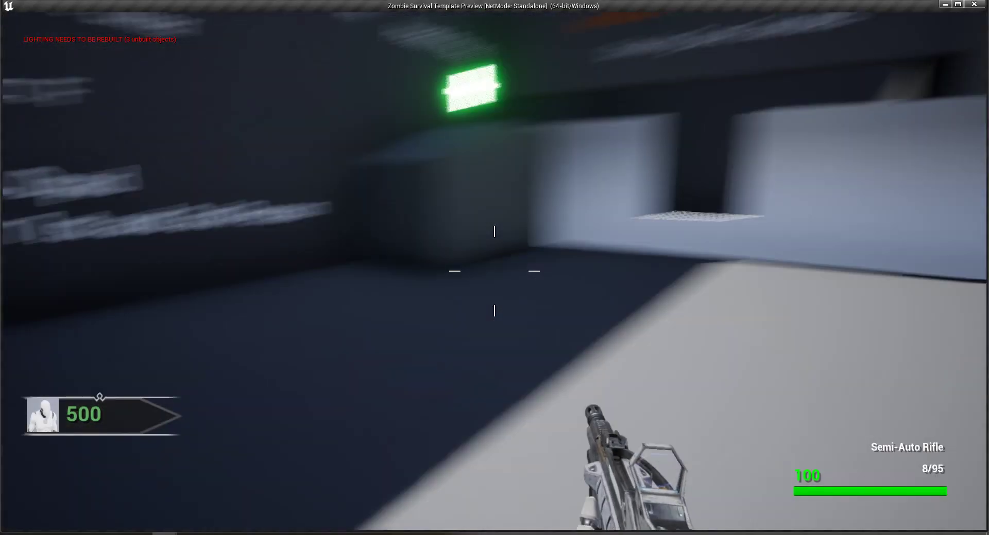
{"action": "key", "text": "w"}
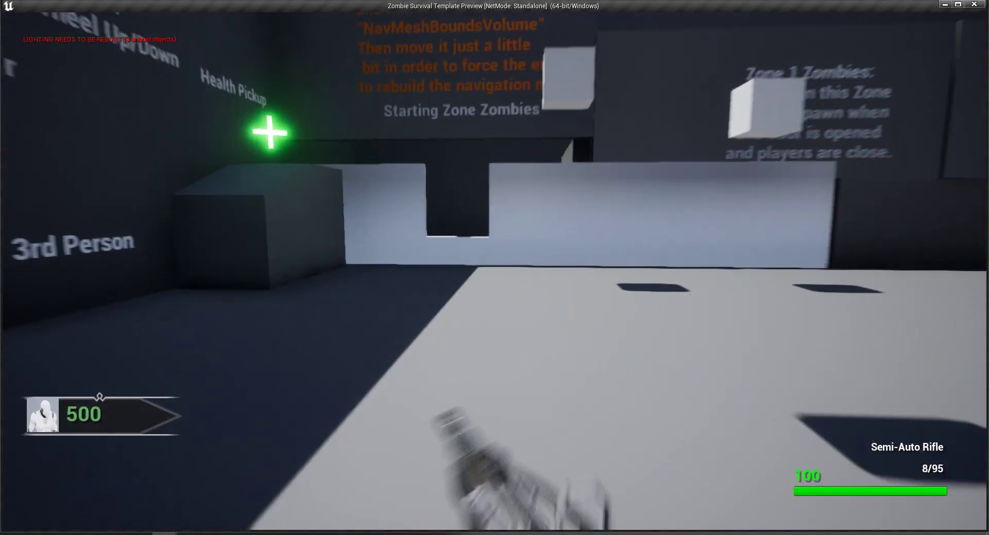
{"action": "key", "text": "w"}
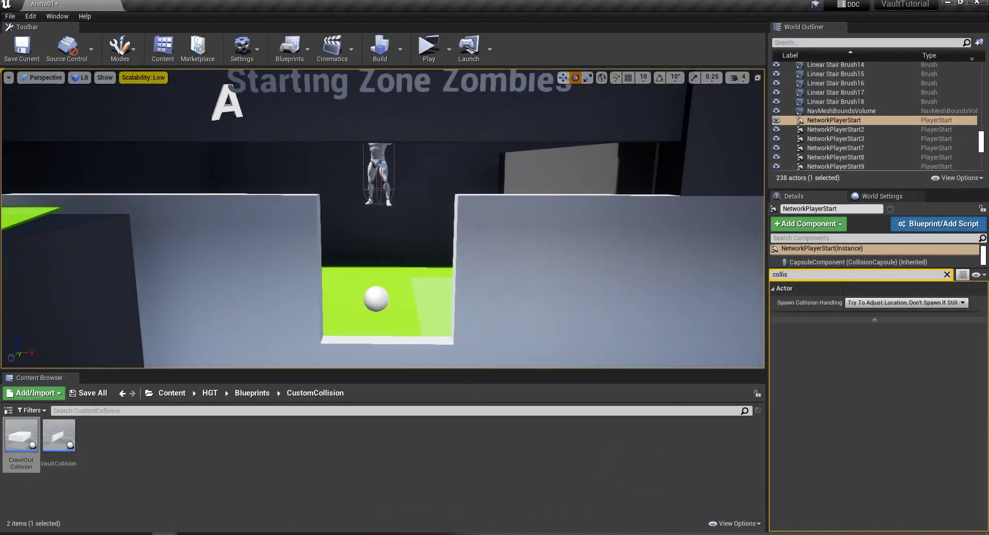
Step: Switch to the browser and show the collision overlap graph and the ZombieVault graph on blueprintue.com
{"action": "key", "text": "alt+Tab"}
{"action": "key", "text": "alt+Tab"}
{"action": "key", "text": "alt+Tab"}
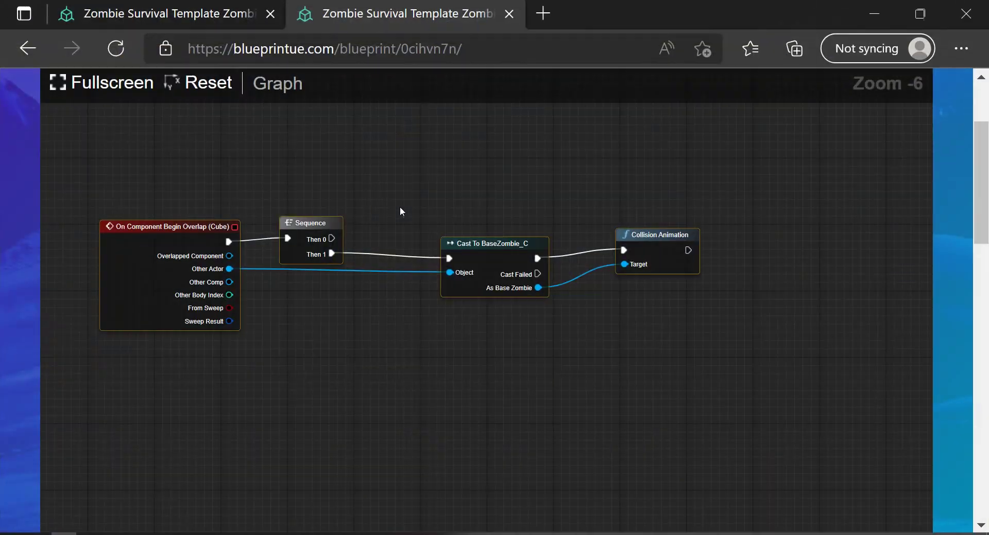
{"action": "key", "text": "ctrl+Tab"}
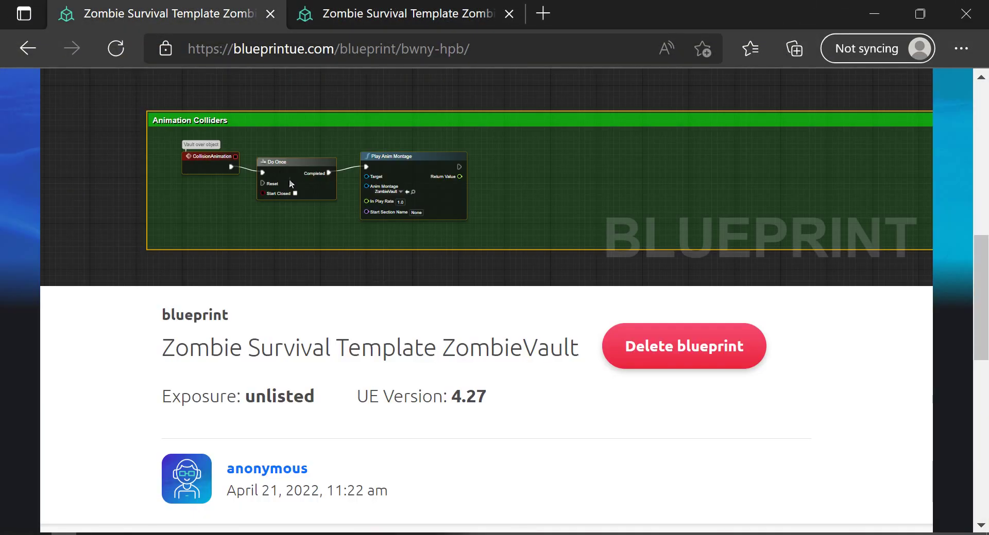
Step: Switch back to the Unreal Editor and review the overlap, Sequence and Cast To BaseZombie chain in the CrawlOutCollision event graph
{"action": "key", "text": "alt+Tab"}
{"action": "key", "text": "alt+Tab"}
{"action": "key", "text": "alt+Tab"}
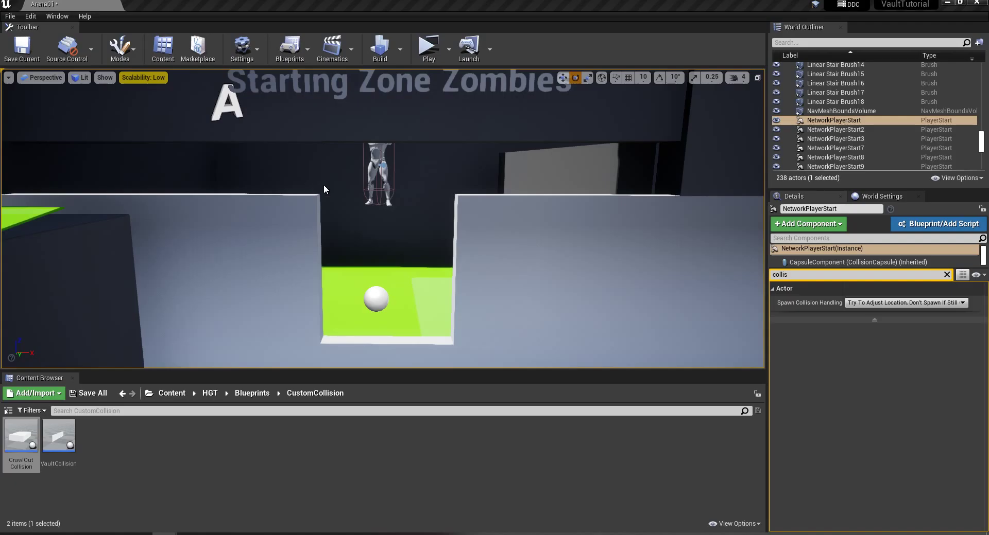
{"action": "left_click_drag", "start_coordinate": [488, 294], "coordinate": [540, 242]}
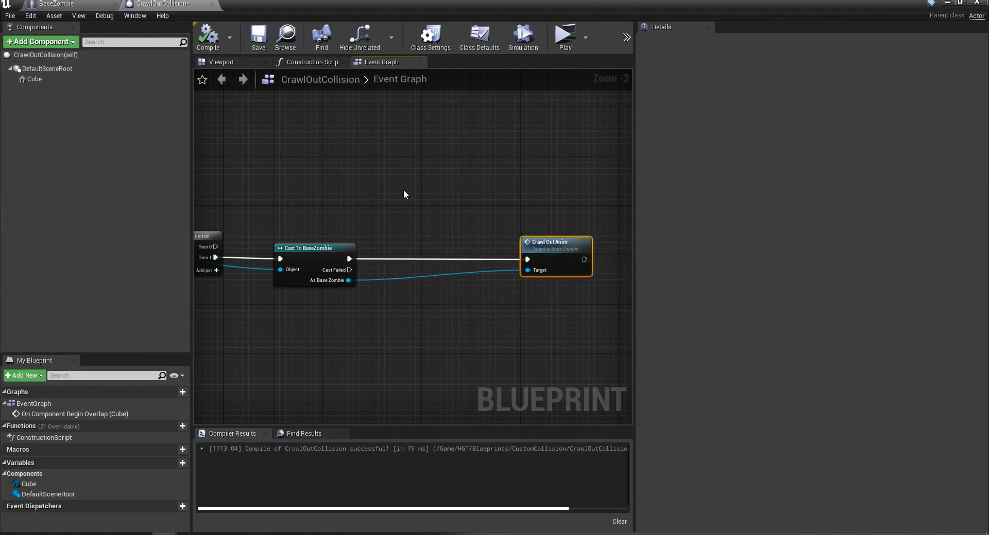
{"action": "right_click_drag", "start_coordinate": [403, 189], "coordinate": [567, 172]}
{"action": "scroll", "coordinate": [489, 178], "scroll_direction": "down", "scroll_amount": 1}
{"action": "right_click_drag", "start_coordinate": [493, 173], "coordinate": [470, 184]}
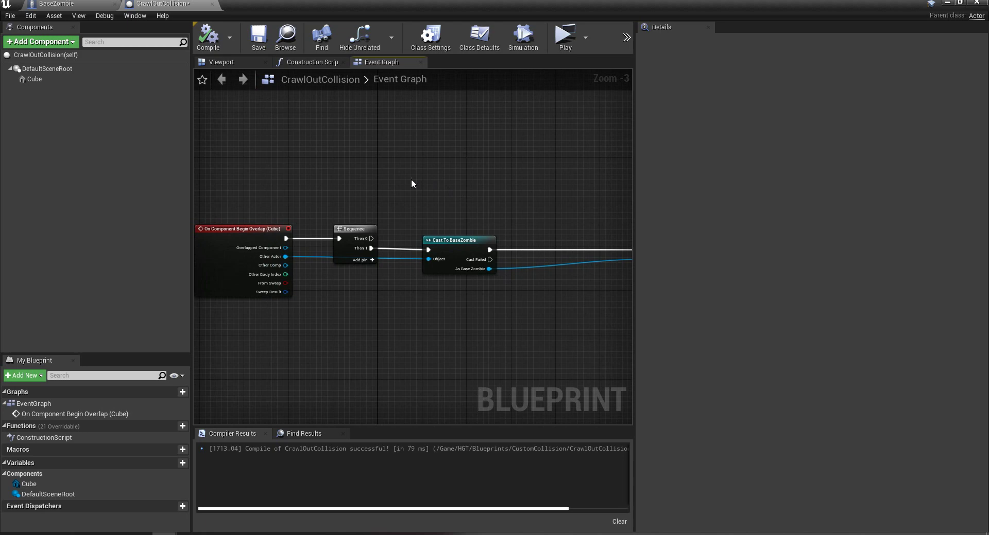
Step: In the BaseZombie event graph, move the Play Anim Montage node away from Do Once to make room between them
{"action": "left_click", "coordinate": [72, 5]}
{"action": "scroll", "coordinate": [382, 171], "scroll_direction": "up", "scroll_amount": 3}
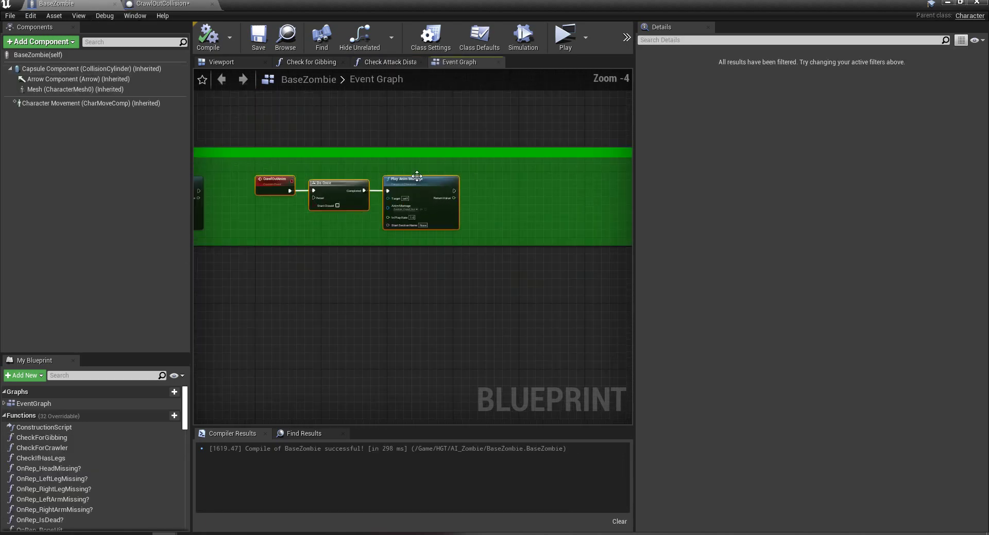
{"action": "left_click_drag", "start_coordinate": [434, 195], "coordinate": [463, 208]}
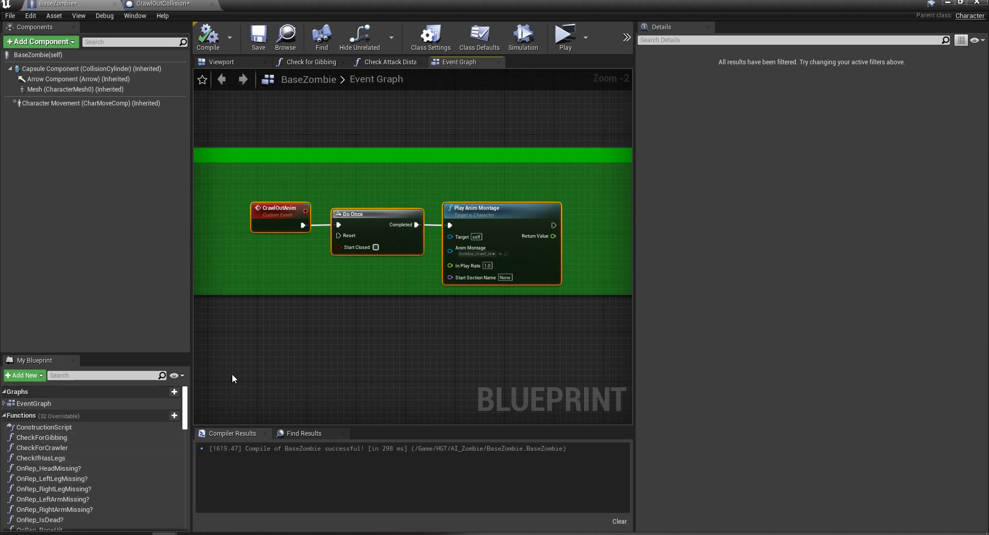
{"action": "left_click", "coordinate": [273, 287]}
{"action": "left_click_drag", "start_coordinate": [476, 211], "coordinate": [587, 205]}
{"action": "right_click_drag", "start_coordinate": [501, 217], "coordinate": [449, 214]}
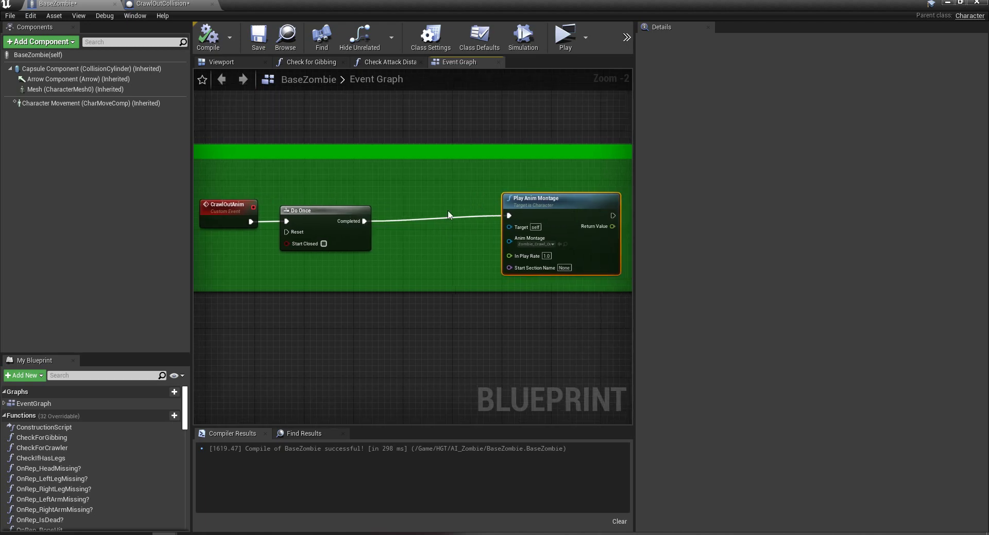
Step: Add a Set Movement Mode (CharacterMovement) node after Do Once, keeping its new movement mode at None
{"action": "left_click_drag", "start_coordinate": [404, 225], "coordinate": [404, 228]}
{"action": "type", "text": "se"}
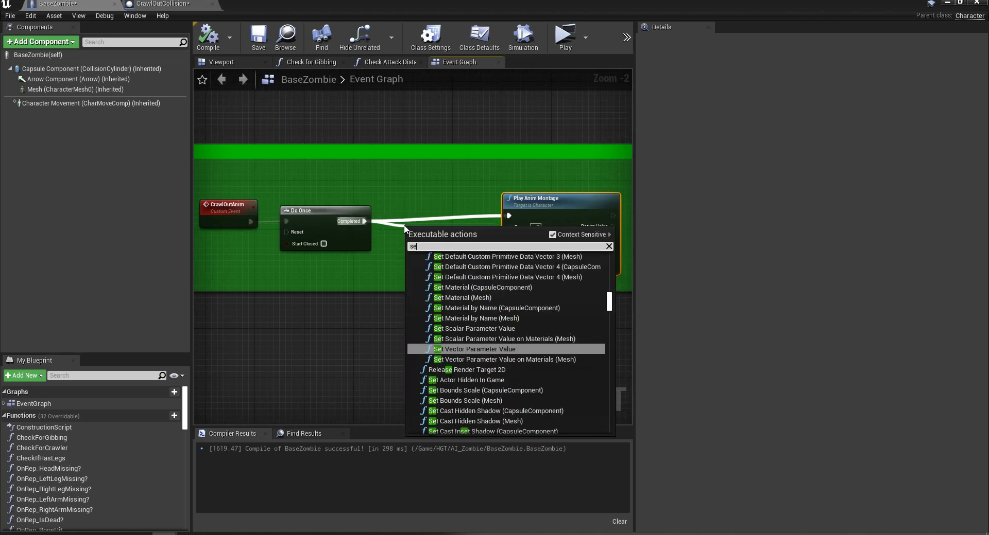
{"action": "type", "text": "t walk"}
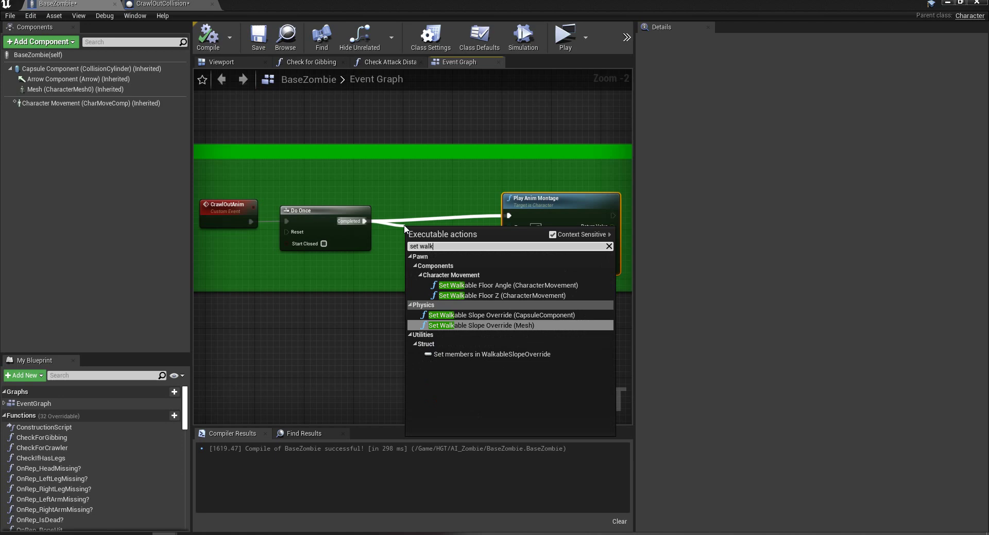
{"action": "key", "text": "BackSpace"}
{"action": "key", "text": "BackSpace"}
{"action": "key", "text": "BackSpace"}
{"action": "key", "text": "BackSpace"}
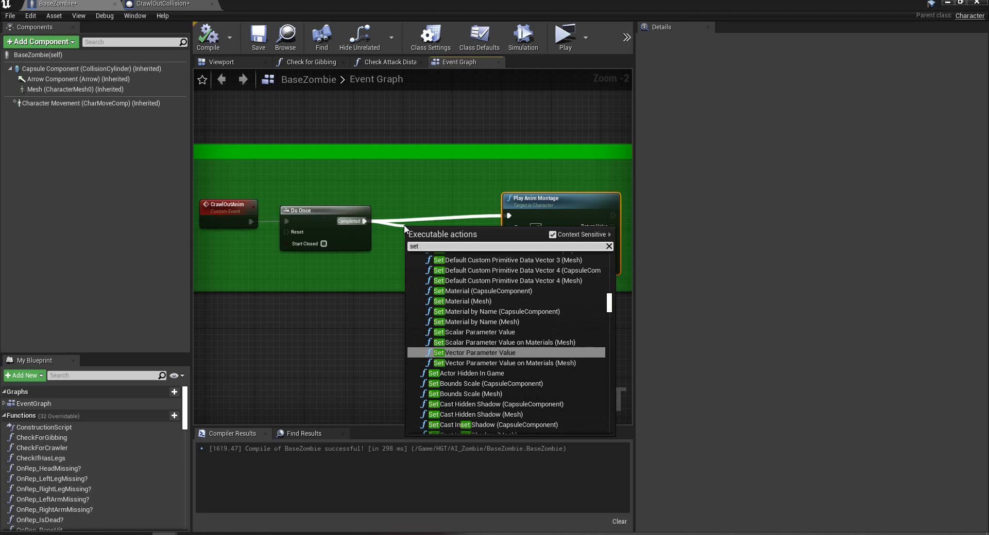
{"action": "type", "text": "movement"}
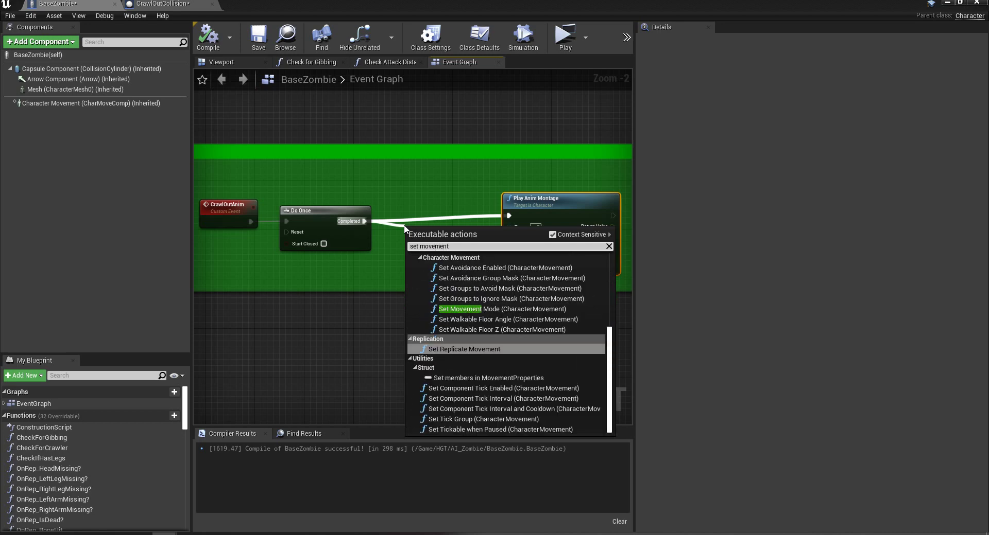
{"action": "left_click", "coordinate": [498, 309]}
{"action": "left_click", "coordinate": [451, 273]}
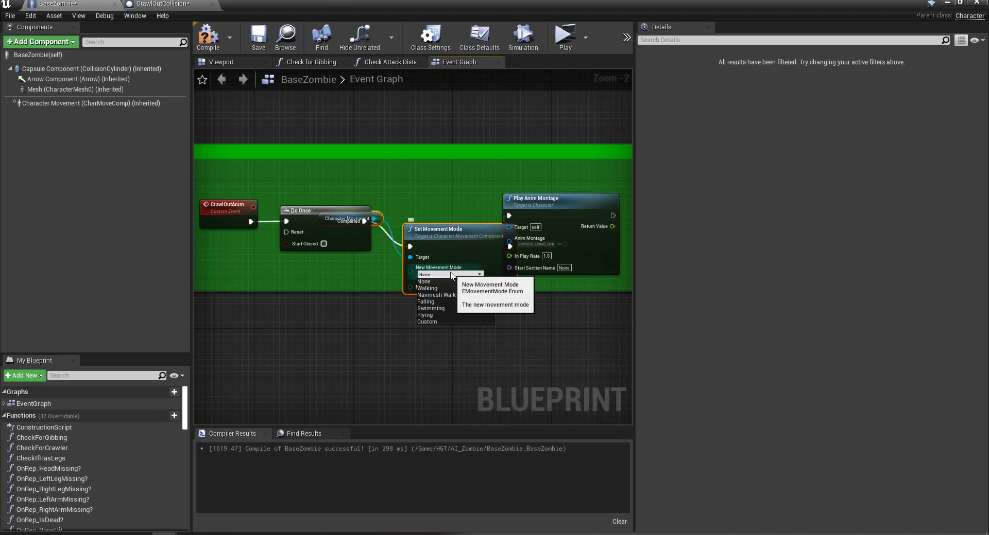
Step: Space out the nodes and insert a Delay node between Set Movement Mode and Play Anim Montage
{"action": "left_click_drag", "start_coordinate": [555, 198], "coordinate": [577, 218]}
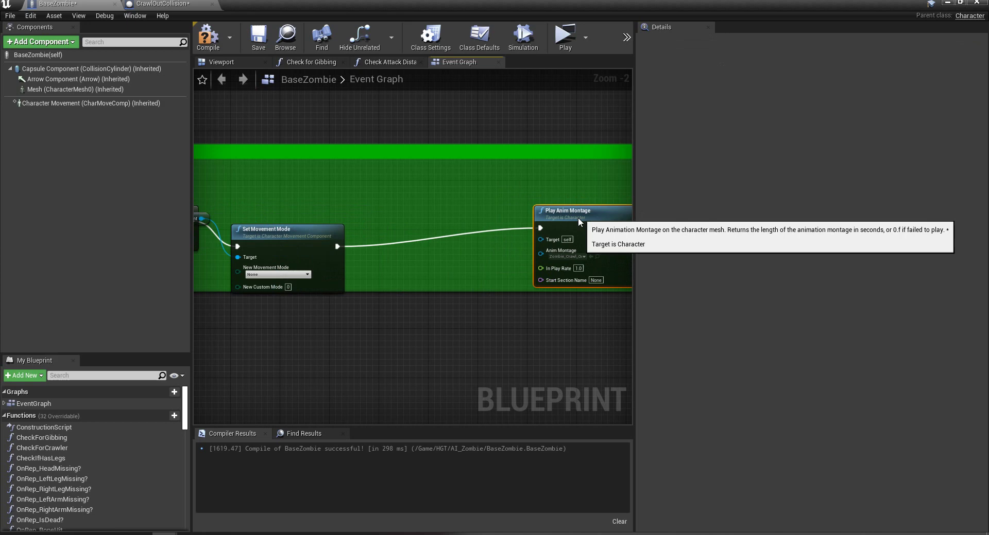
{"action": "left_click_drag", "start_coordinate": [294, 233], "coordinate": [387, 226]}
{"action": "type", "text": "de"}
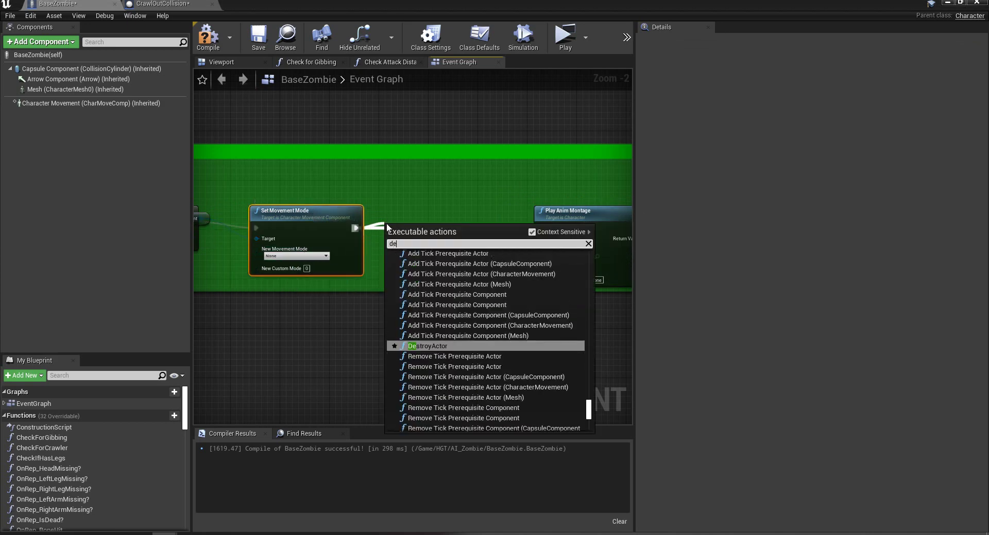
{"action": "type", "text": "lay 2"}
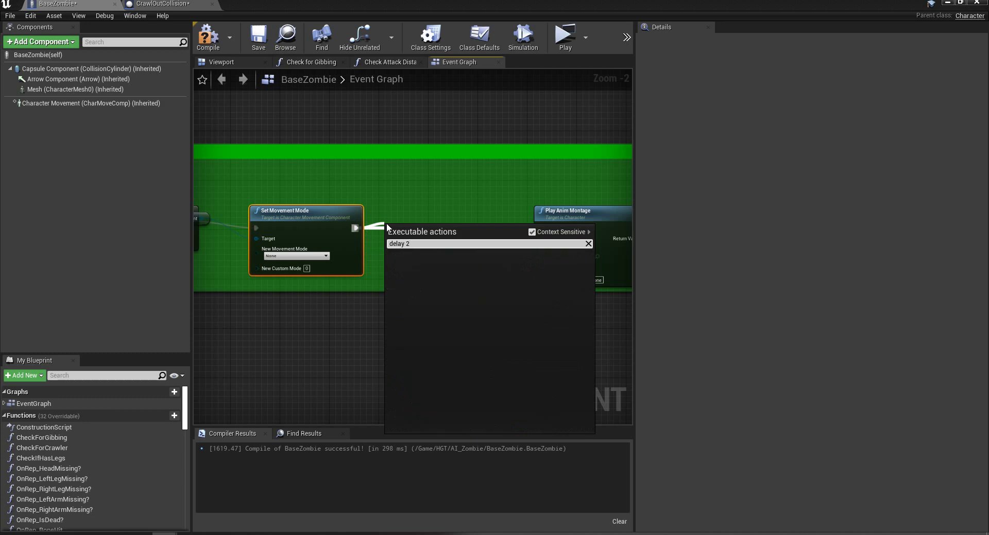
{"action": "key", "text": "BackSpace"}
{"action": "key", "text": "BackSpace"}
{"action": "key", "text": "Return"}
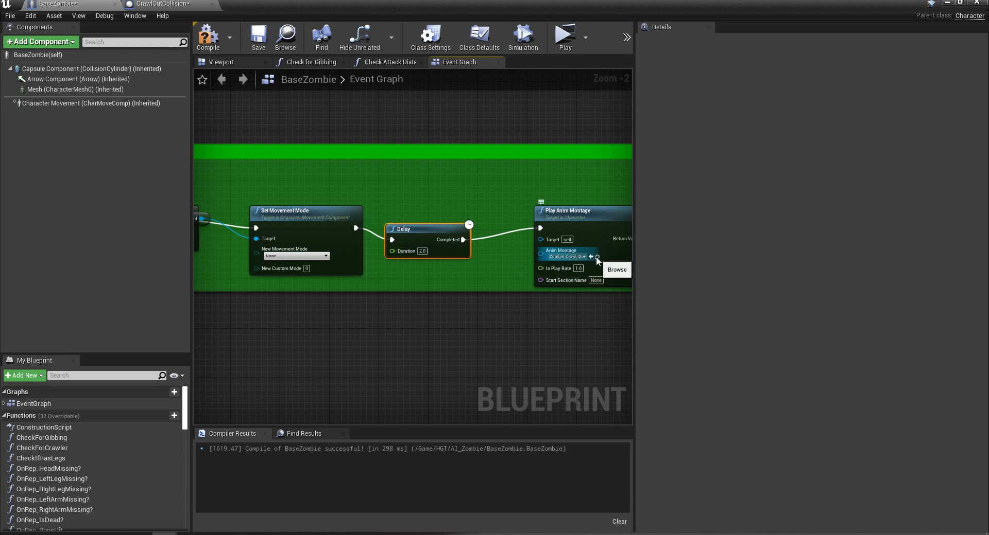
Step: Open the Zombie_Crawl_OutOfGround montage from ZombieAnimations to check its playback length, and return to the BaseZombie graph
{"action": "left_click", "coordinate": [947, 2]}
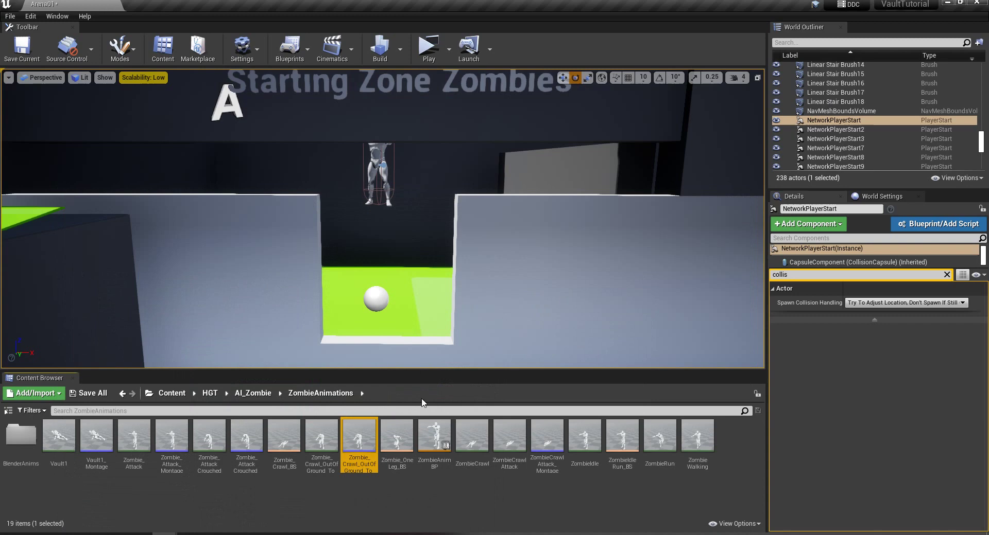
{"action": "double_click", "coordinate": [362, 442]}
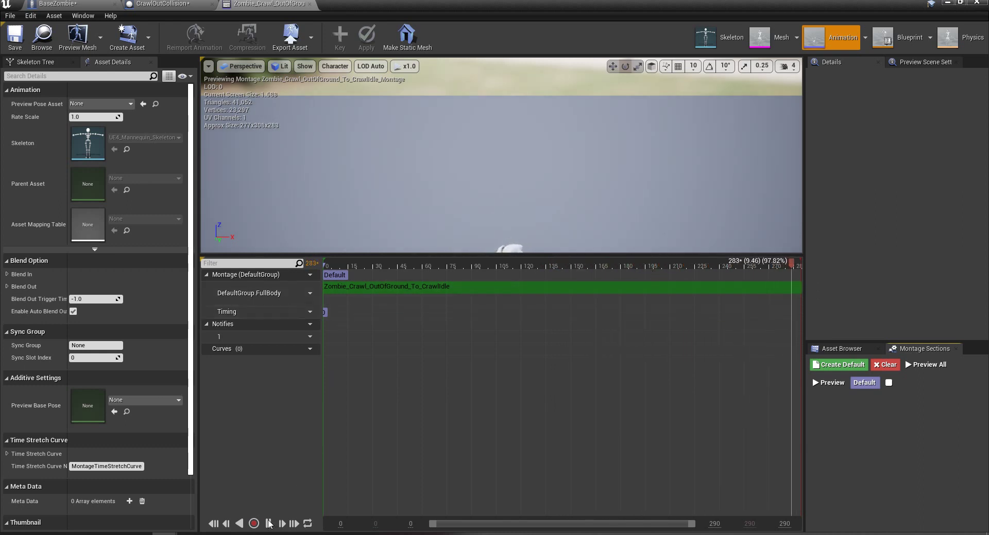
{"action": "left_click", "coordinate": [946, 4]}
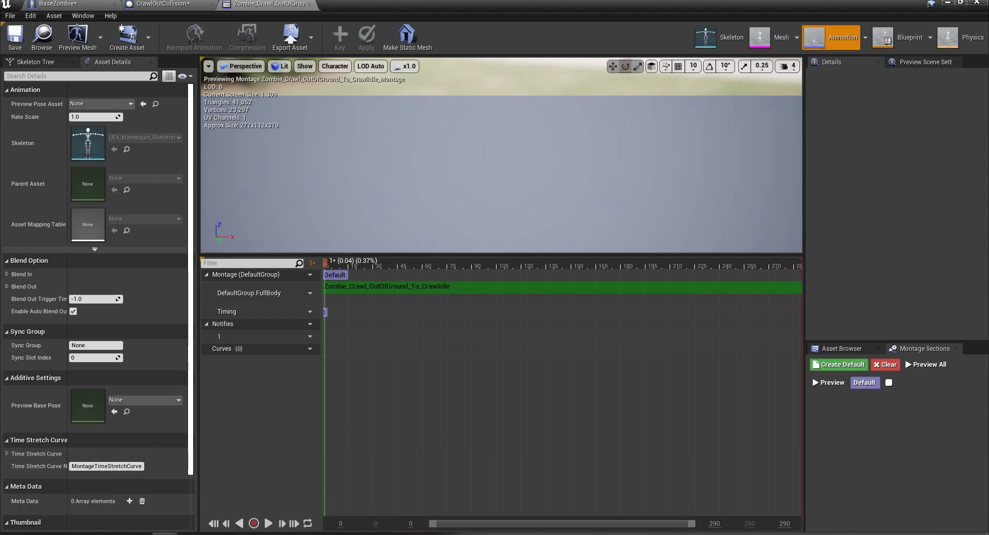
{"action": "left_click", "coordinate": [163, 4]}
{"action": "left_click", "coordinate": [96, 4]}
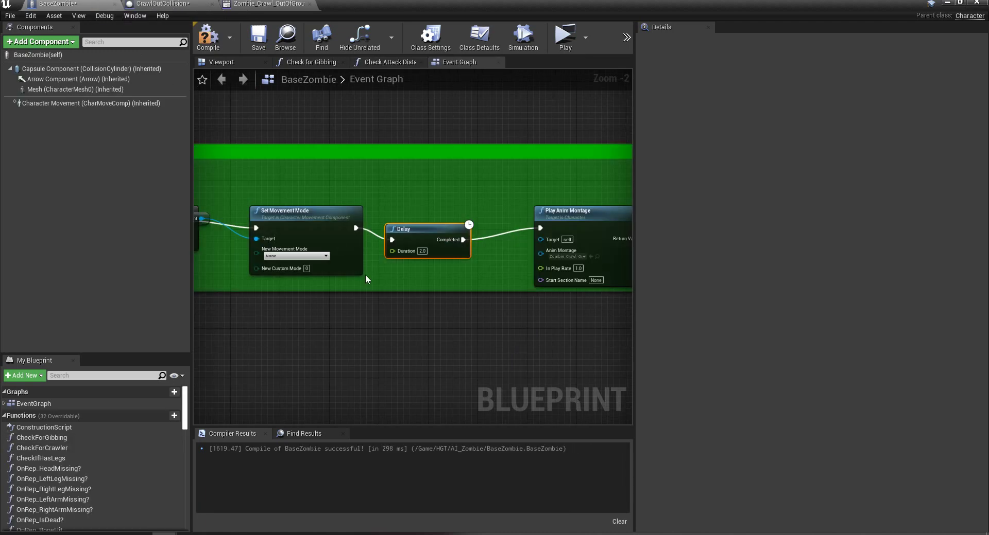
Step: Set the Delay duration to 8.0 and move it behind Play Anim Montage, wiring Set Movement Mode directly into the montage node
{"action": "right_click_drag", "start_coordinate": [409, 287], "coordinate": [357, 296]}
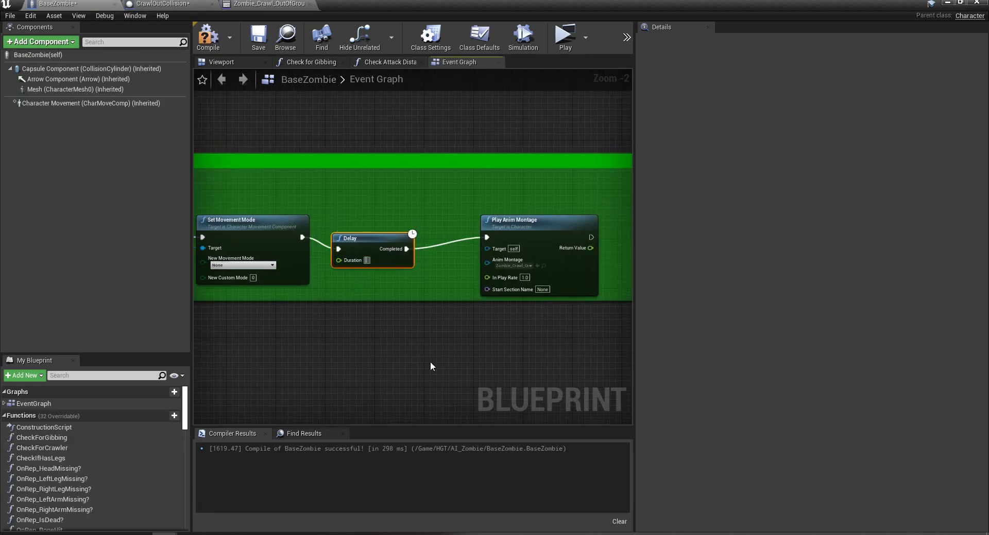
{"action": "left_click_drag", "start_coordinate": [481, 227], "coordinate": [428, 238]}
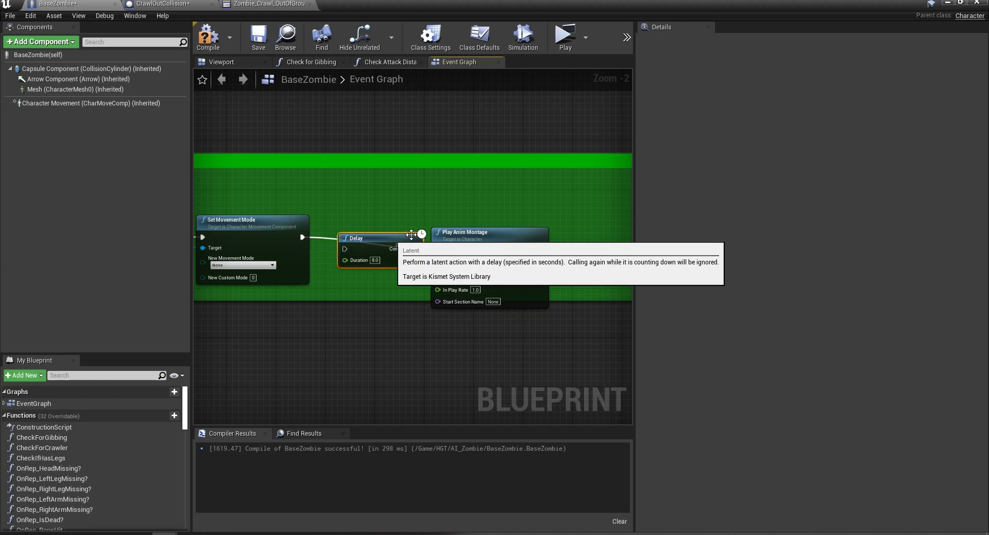
{"action": "left_click_drag", "start_coordinate": [384, 240], "coordinate": [559, 209]}
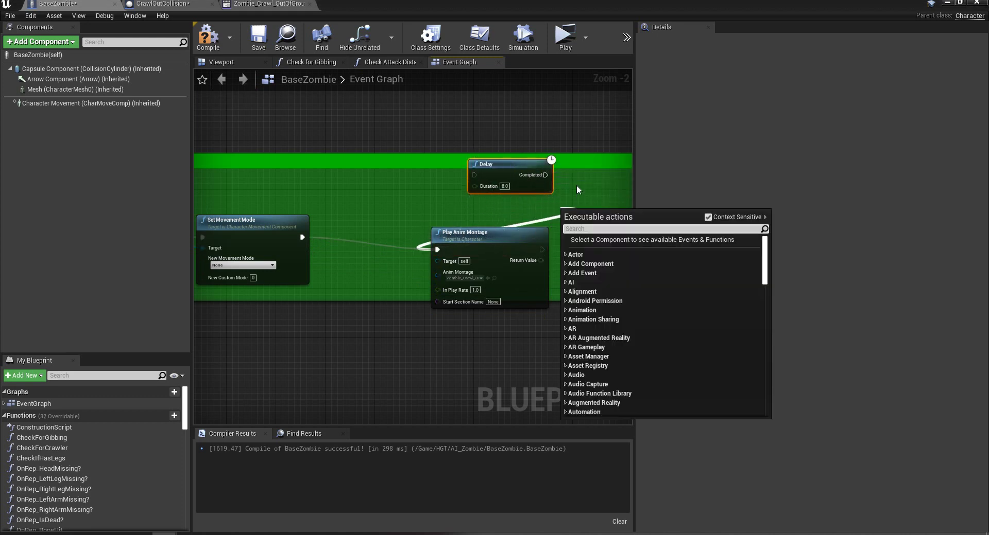
{"action": "left_click", "coordinate": [577, 189]}
{"action": "left_click_drag", "start_coordinate": [520, 165], "coordinate": [601, 230]}
{"action": "right_click_drag", "start_coordinate": [502, 300], "coordinate": [366, 285]}
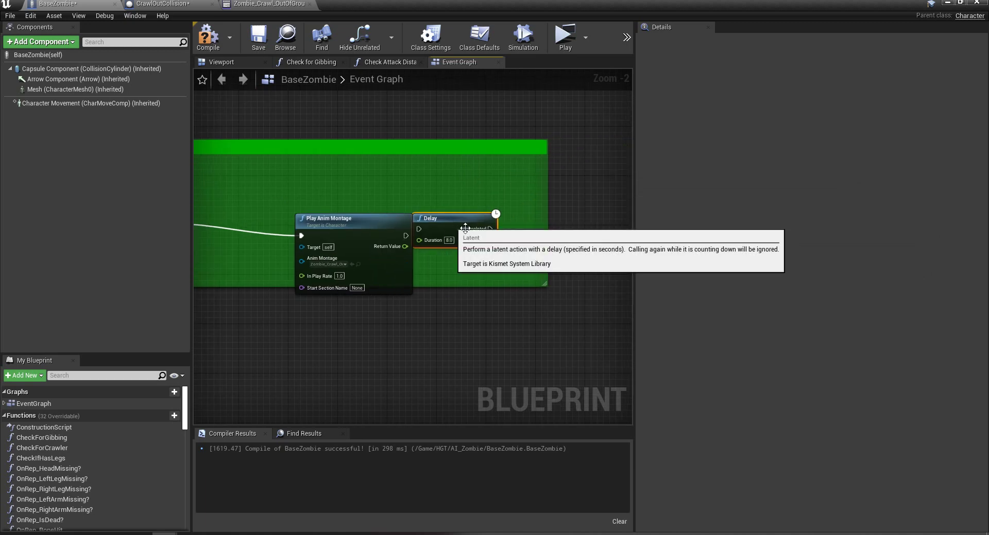
Step: Connect the Delay after Play Anim Montage and follow it with a Set Movement Mode node set to Walking
{"action": "left_click_drag", "start_coordinate": [447, 223], "coordinate": [554, 232]}
{"action": "type", "text": "set"}
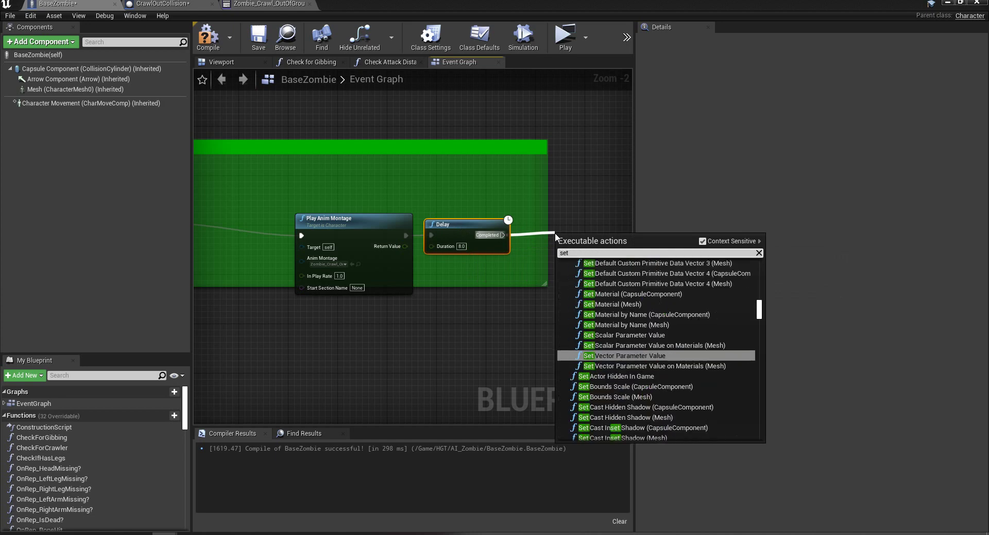
{"action": "type", "text": " movement"}
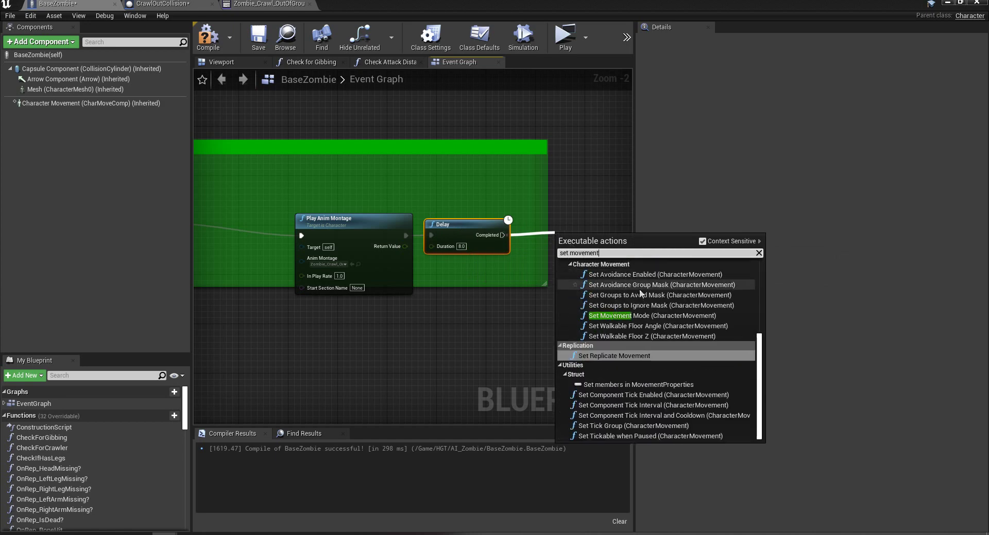
{"action": "left_click", "coordinate": [659, 316]}
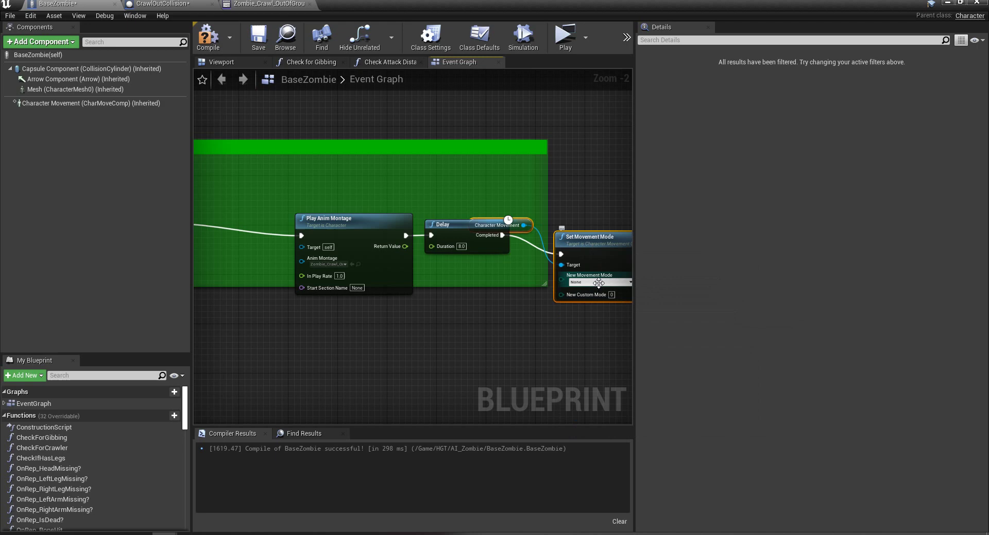
{"action": "left_click", "coordinate": [598, 283]}
{"action": "left_click", "coordinate": [595, 298]}
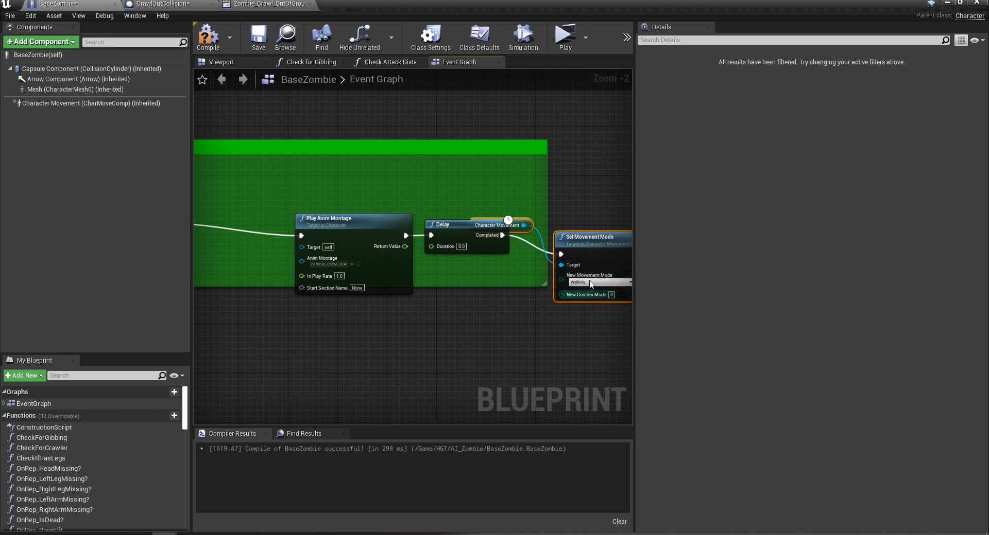
{"action": "left_click_drag", "start_coordinate": [587, 236], "coordinate": [575, 212]}
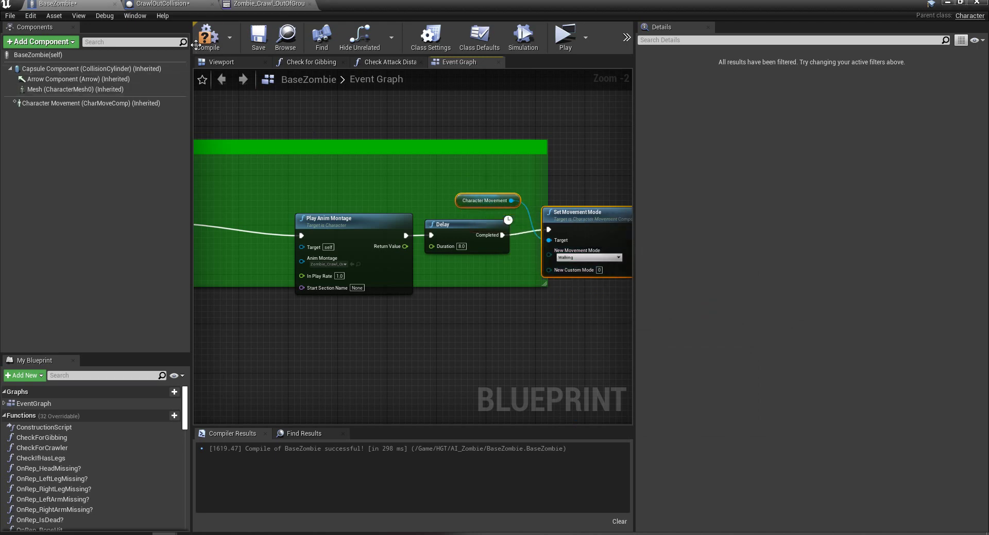
Step: Compile and save the BaseZombie blueprint and look over the complete CrawlOutAnim node chain
{"action": "left_click", "coordinate": [251, 45]}
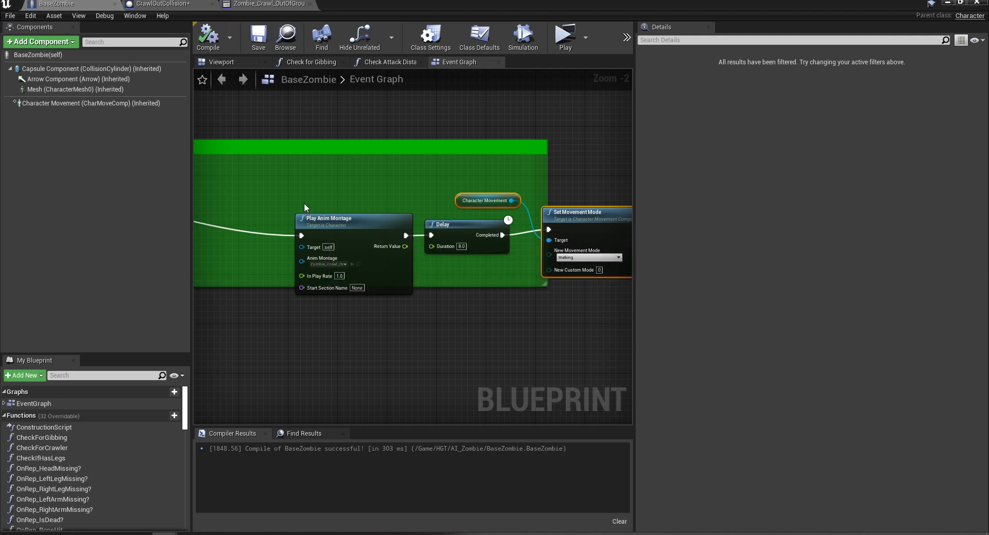
{"action": "scroll", "coordinate": [286, 196], "scroll_direction": "down", "scroll_amount": 3}
{"action": "right_click_drag", "start_coordinate": [287, 195], "coordinate": [394, 195]}
{"action": "scroll", "coordinate": [393, 194], "scroll_direction": "down", "scroll_amount": 1}
{"action": "scroll", "coordinate": [288, 187], "scroll_direction": "up", "scroll_amount": 2}
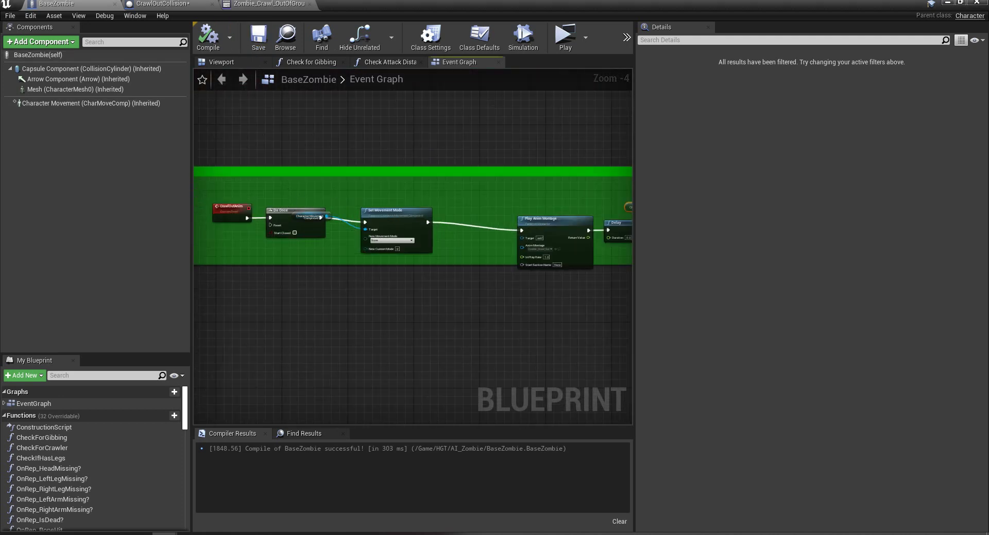
Step: Playtest the level from the main editor, watching through the wall opening how the zombie crawls out and starts moving, and end the session
{"action": "left_click", "coordinate": [958, 2]}
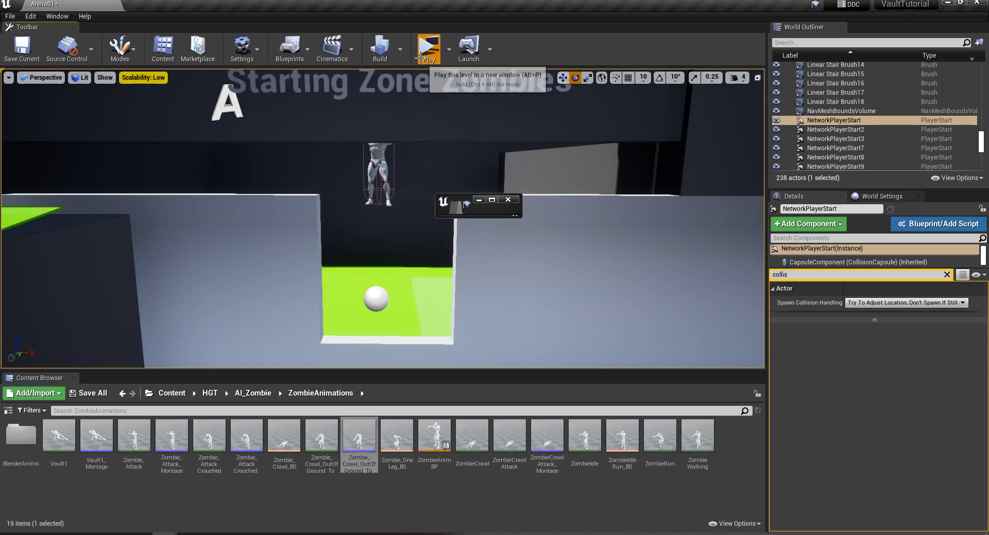
{"action": "left_click", "coordinate": [425, 41]}
{"action": "left_click", "coordinate": [385, 92]}
{"action": "key", "text": "shift+w"}
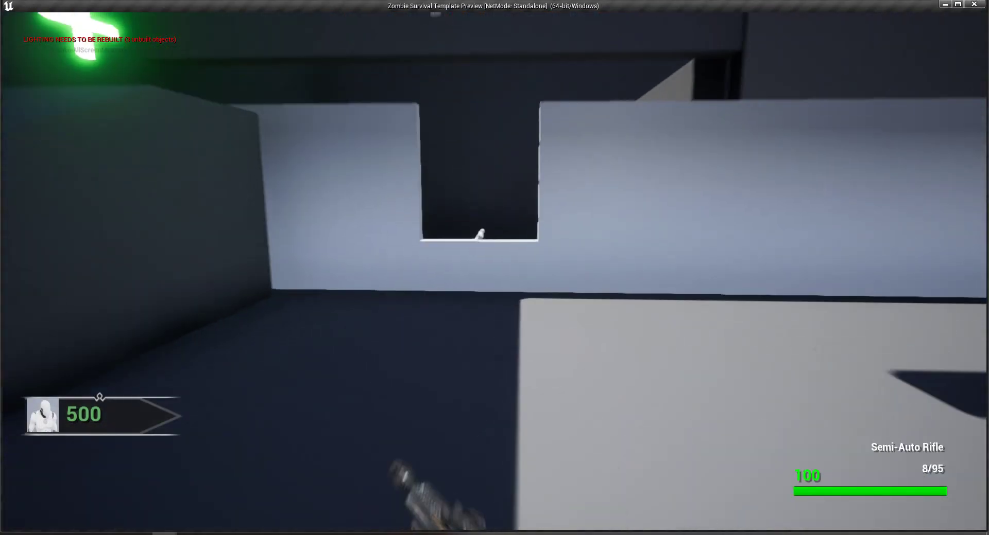
{"action": "key", "text": "shift+w"}
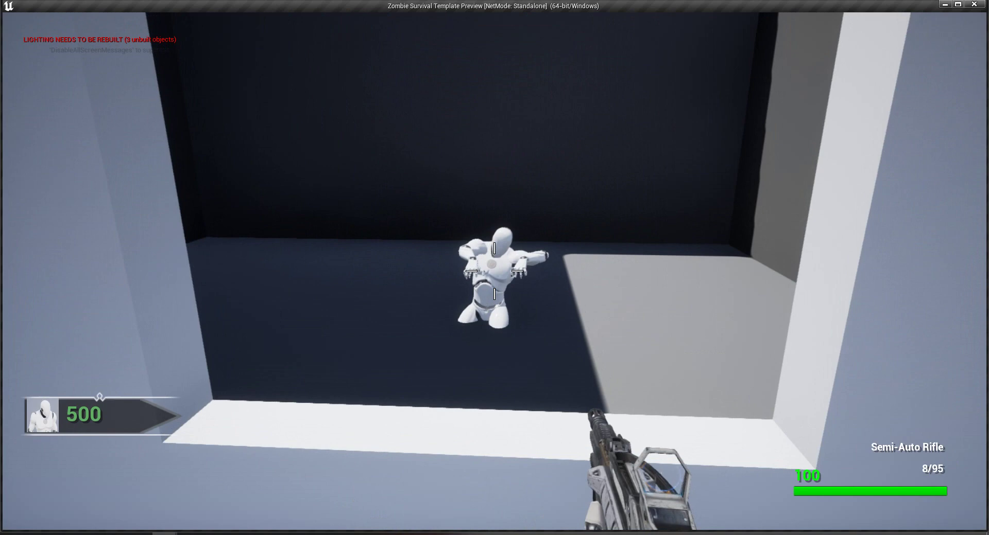
{"action": "key", "text": "s"}
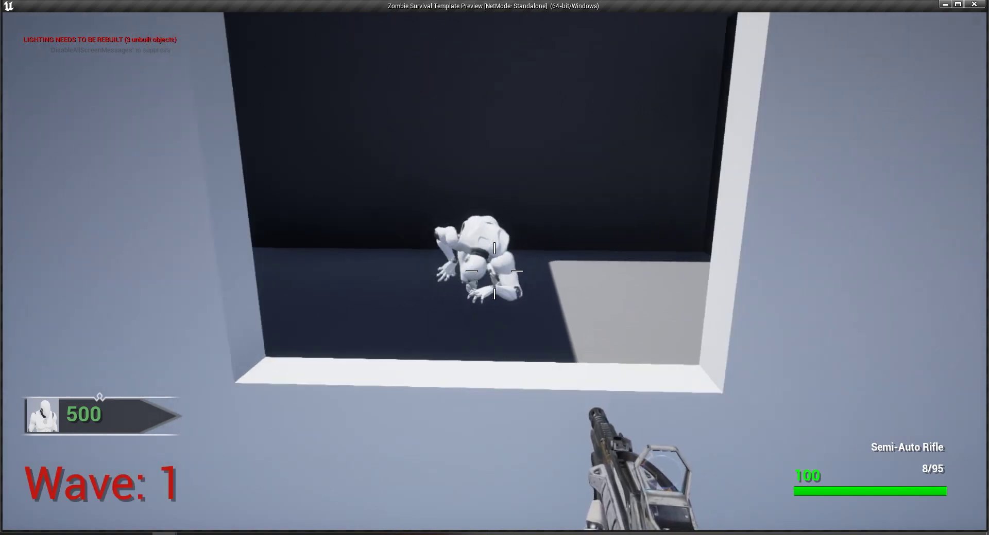
{"action": "key", "text": "s"}
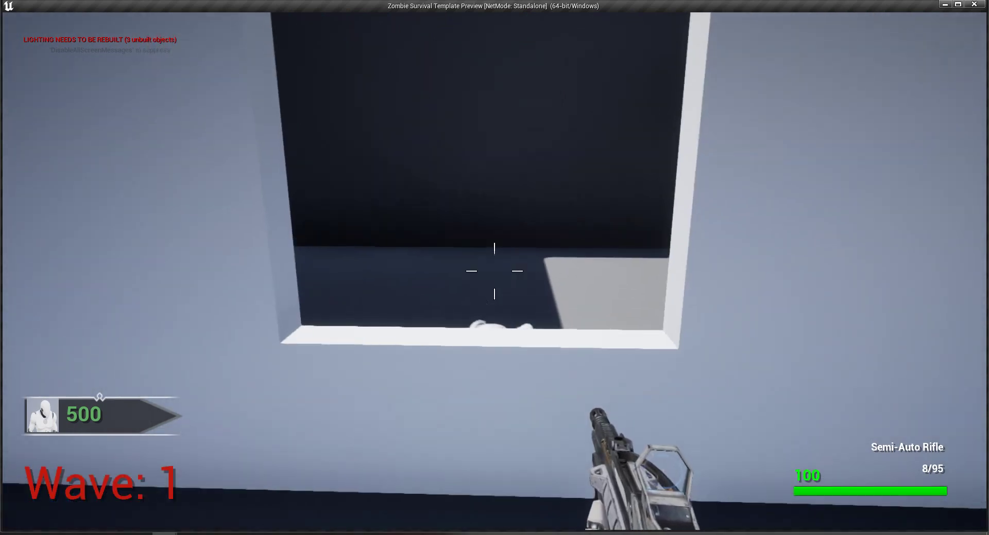
{"action": "key", "text": "s"}
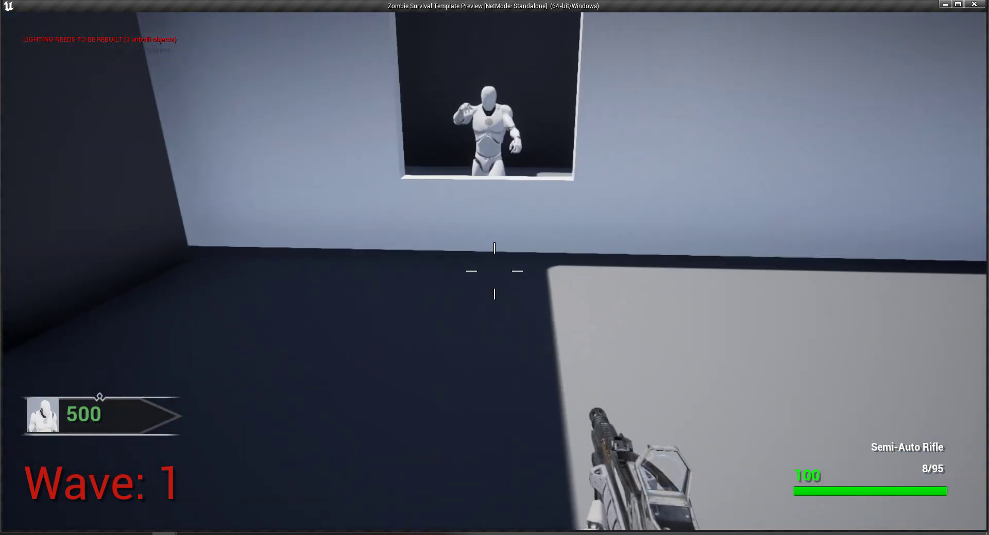
{"action": "key", "text": "w"}
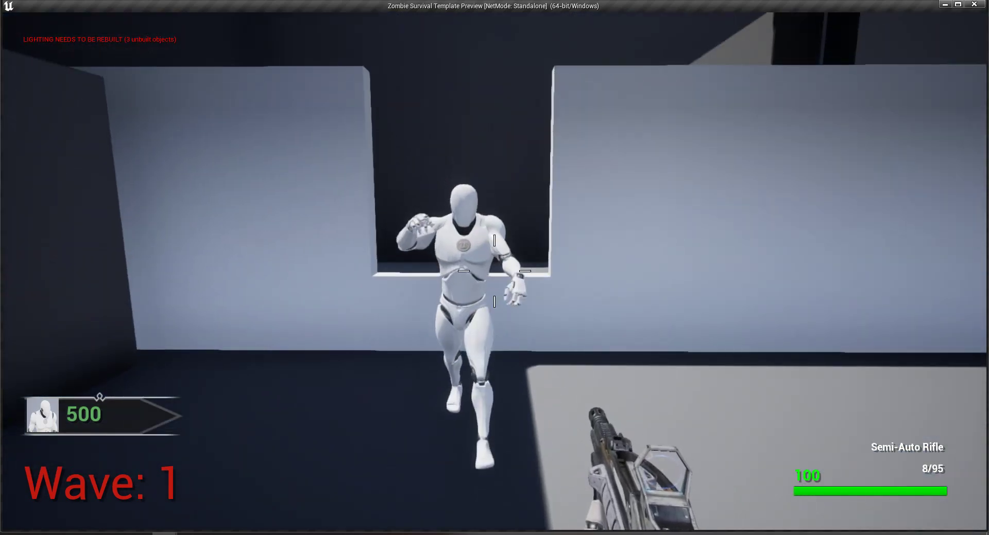
{"action": "key", "text": "s"}
{"action": "key", "text": "Escape"}
Step: Select the CrawlOutCollision actor in the wall opening and move it straight down on the vertical axis, close to the opening's lower edge
{"action": "left_click", "coordinate": [383, 273]}
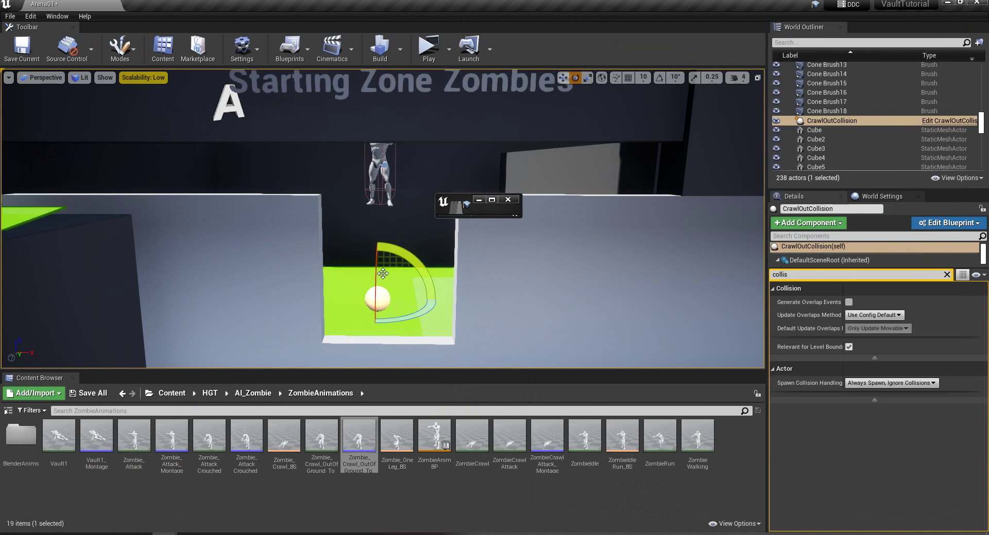
{"action": "left_click", "coordinate": [562, 78]}
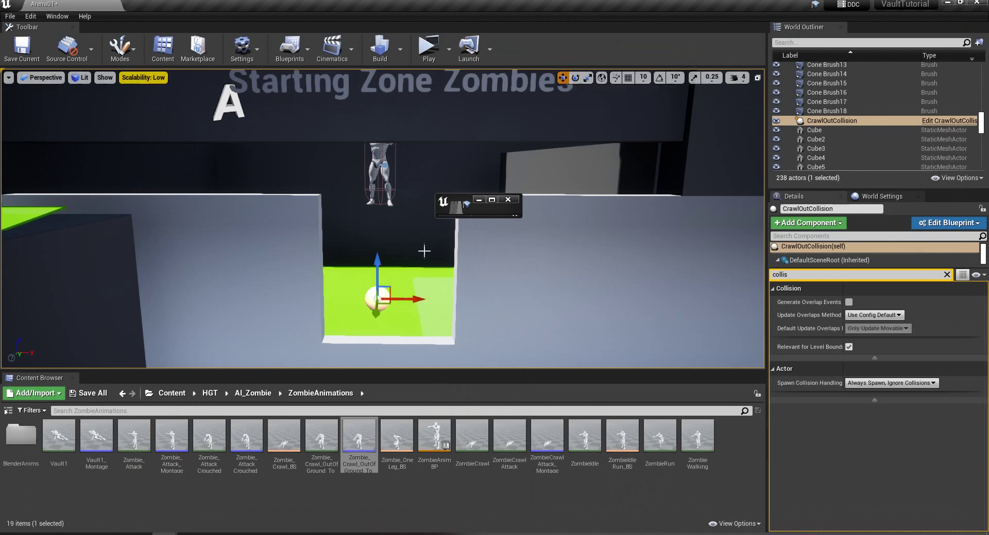
{"action": "left_click_drag", "start_coordinate": [377, 260], "coordinate": [373, 281]}
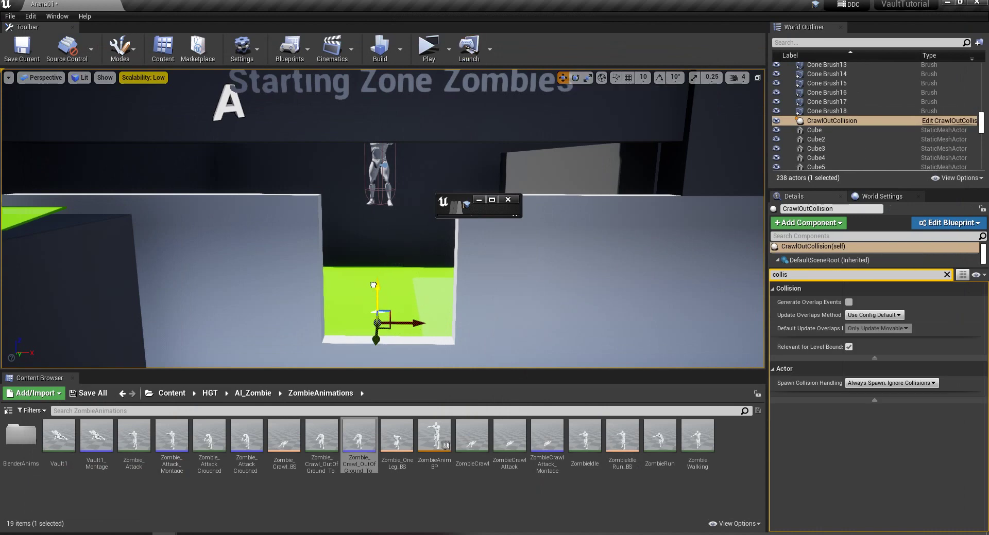
Step: Playtest the level again with the lowered CrawlOutCollision, observing the zombie's crawl-out and its approach through the wall opening, and end the session
{"action": "left_click", "coordinate": [430, 52]}
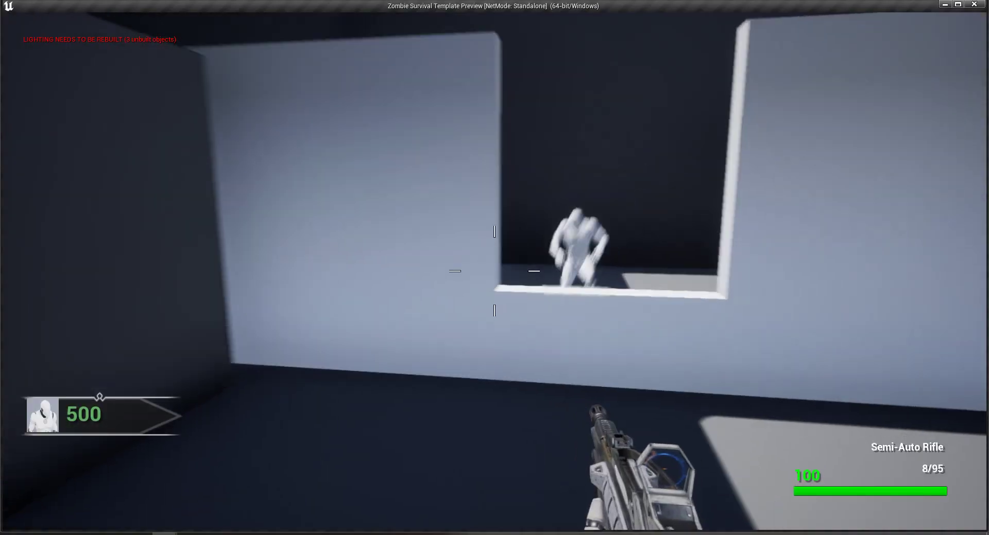
{"action": "key", "text": "w"}
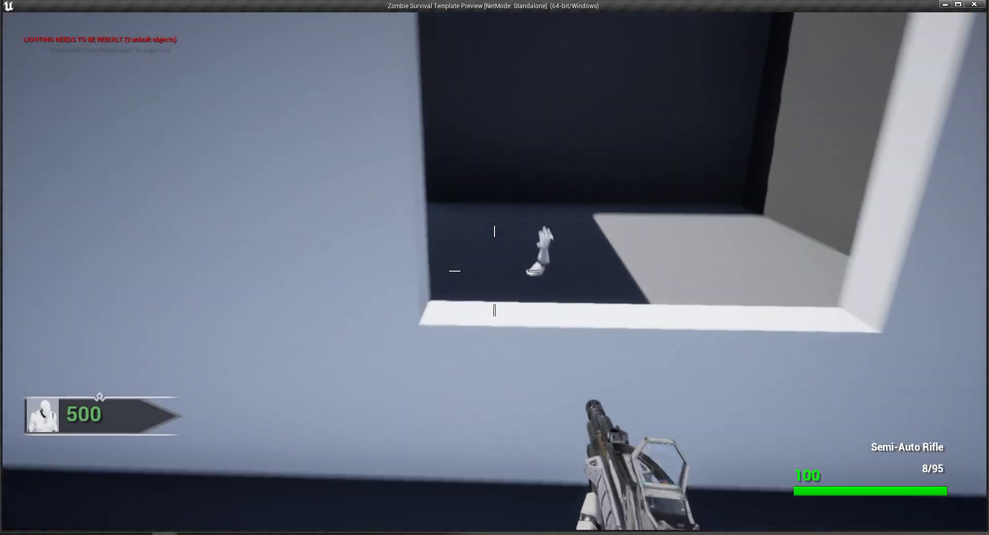
{"action": "key", "text": "w"}
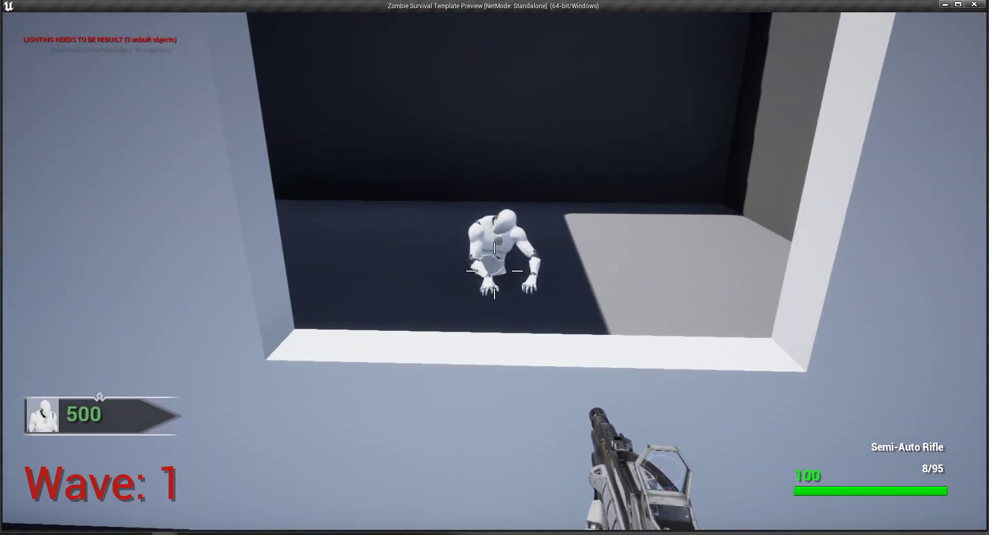
{"action": "key", "text": "s"}
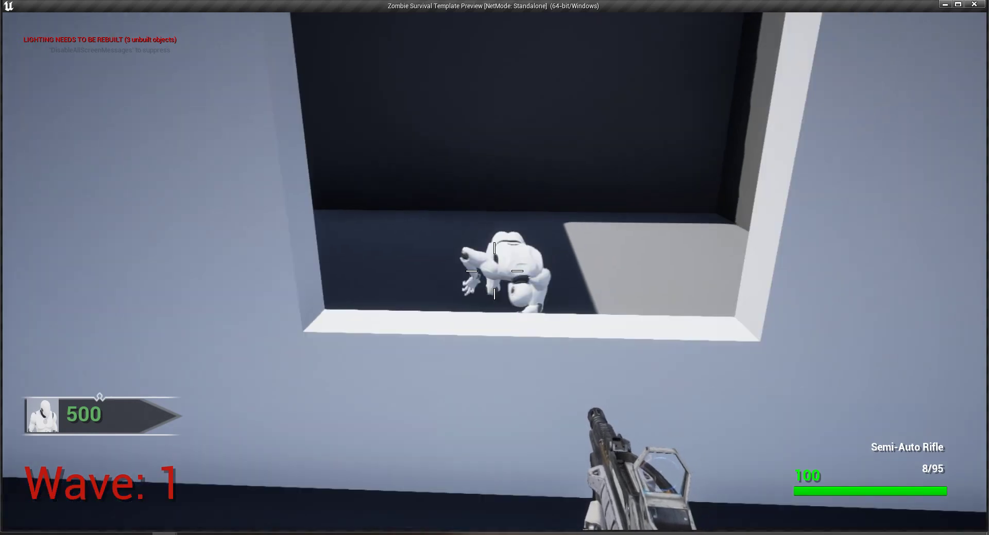
{"action": "key", "text": "s"}
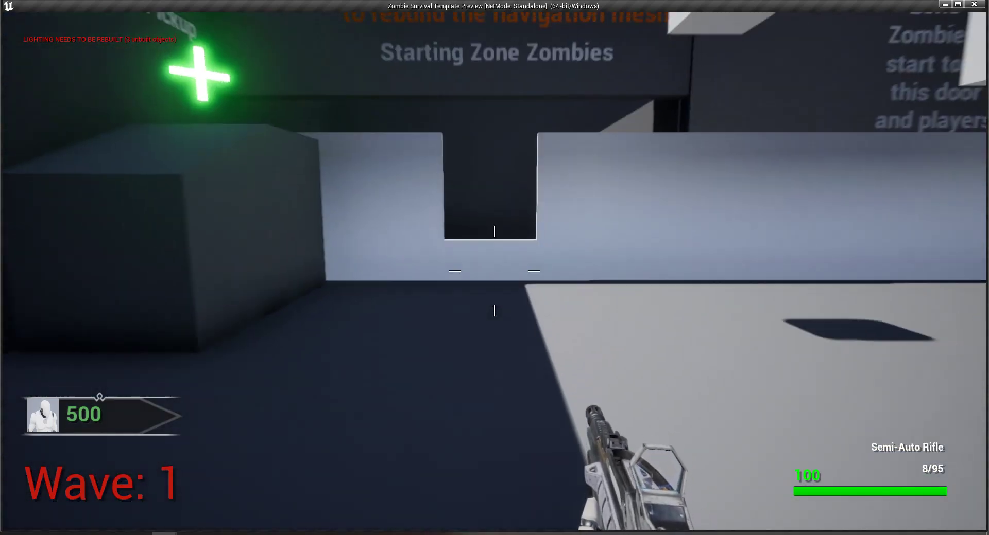
{"action": "key", "text": "w"}
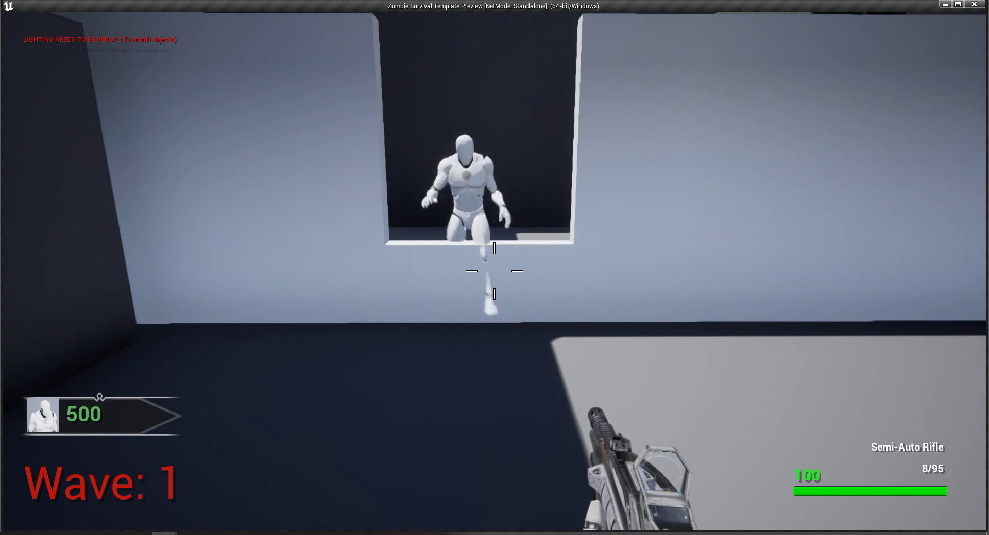
{"action": "key", "text": "w"}
{"action": "key", "text": "s"}
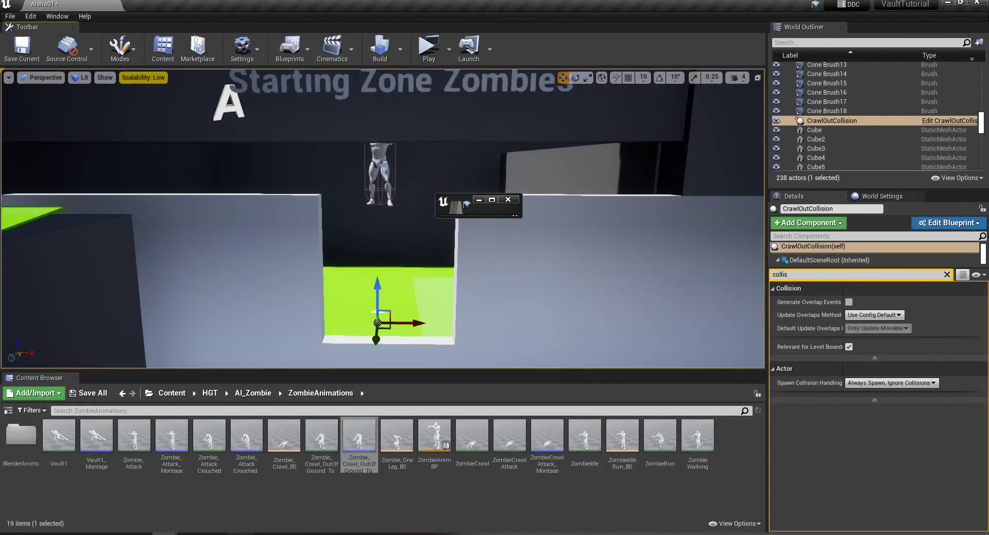
{"action": "left_click", "coordinate": [240, 534]}
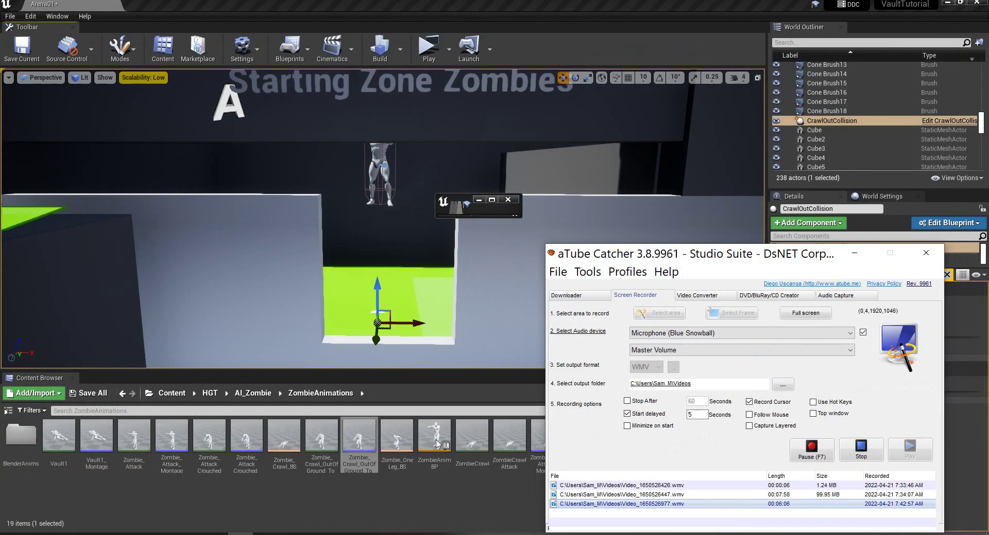